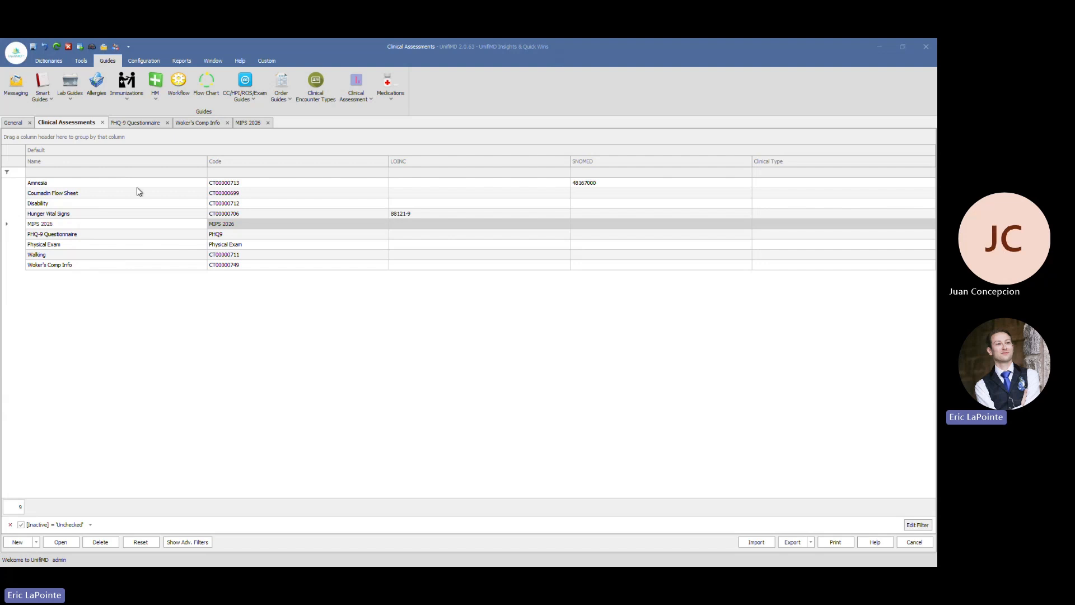
Review the existing PHQ-9 Questionnaire, Woker's Comp Info and MIPS 2026 clinical assessments and how their questions are set up.
click(111, 235)
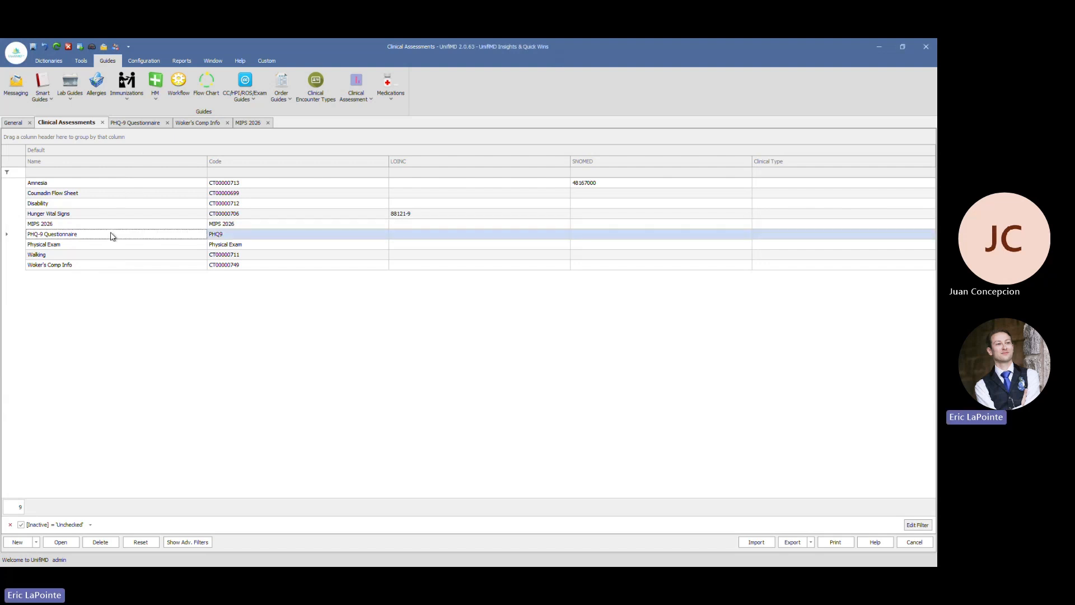
click(145, 124)
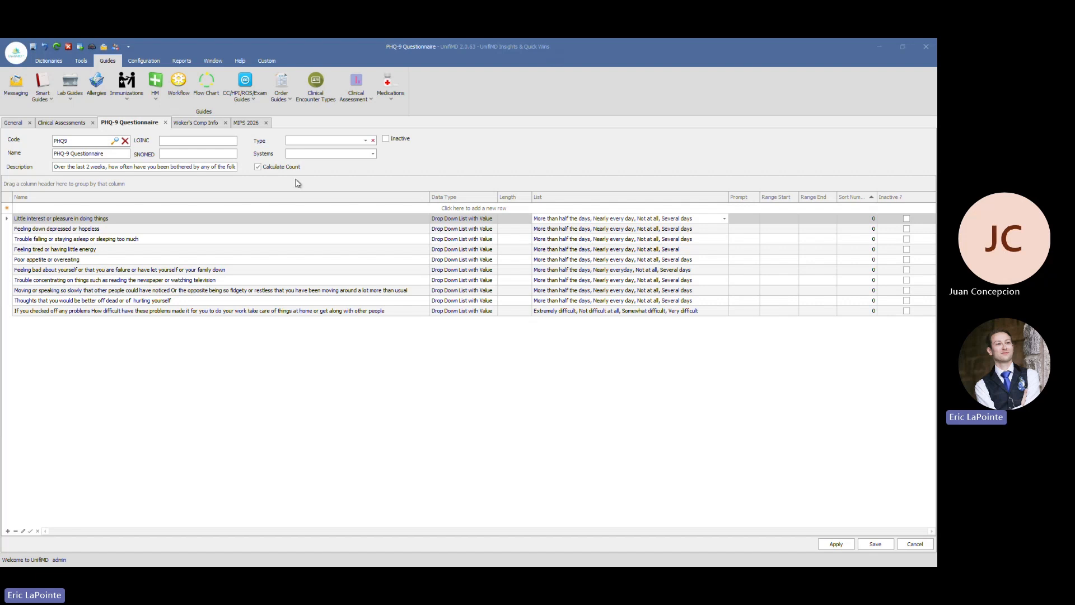
click(214, 124)
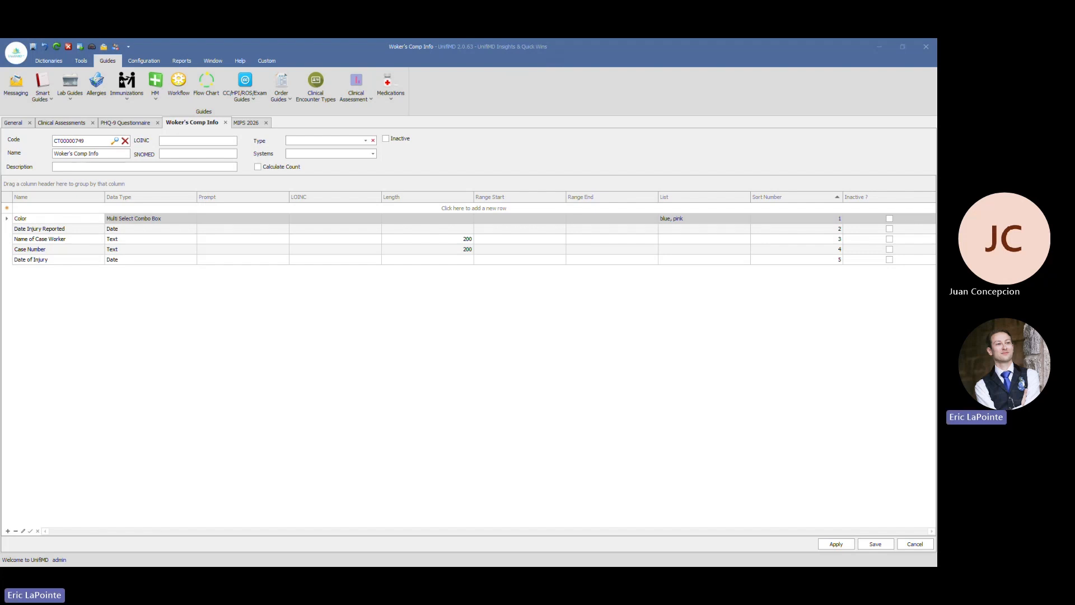
click(254, 125)
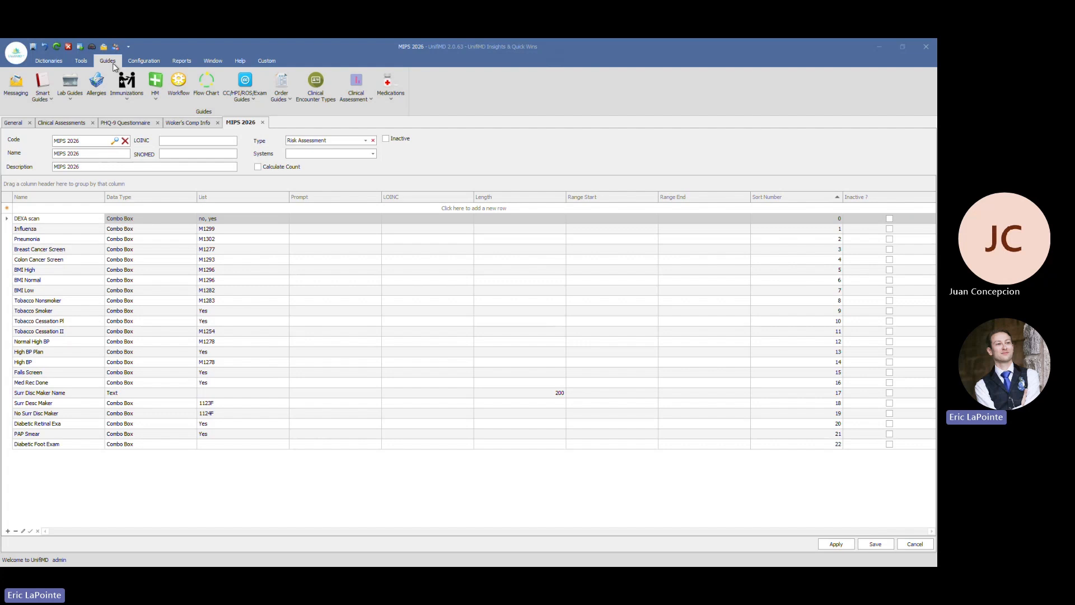
Create a clinical assessment with code PHQ-2, name "PHQ-2 Questionnaire" and description "Over the past 2 weeks, how often have you been bothered by:".
click(355, 100)
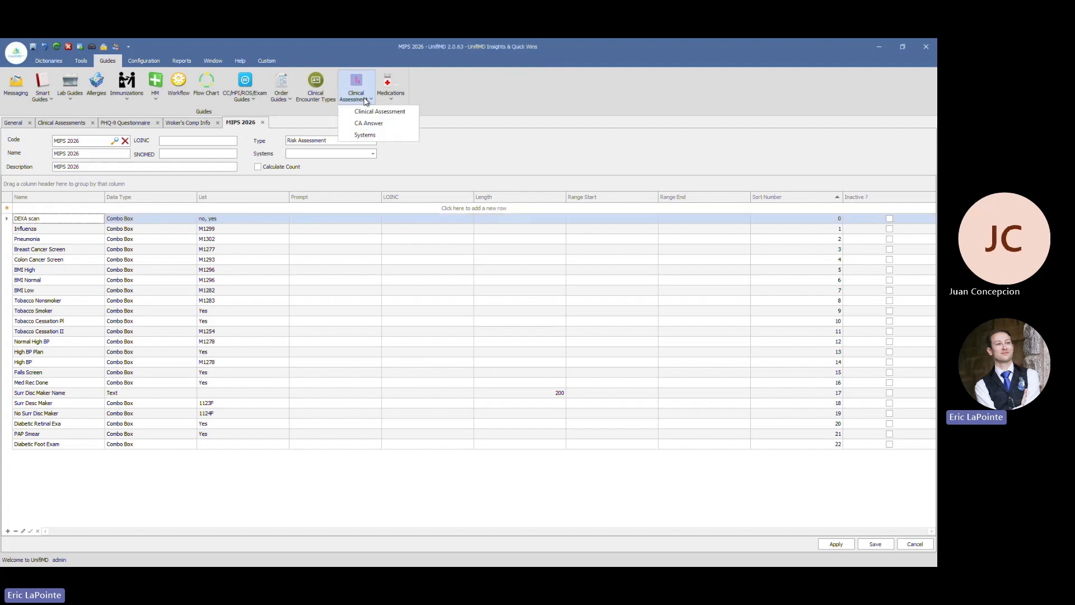
click(375, 112)
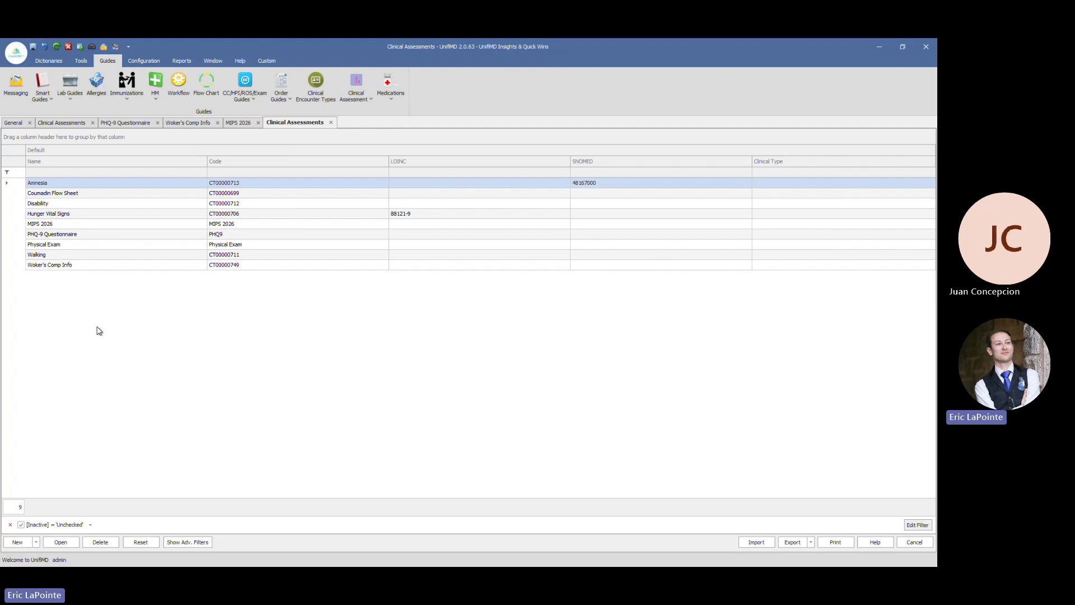
click(22, 542)
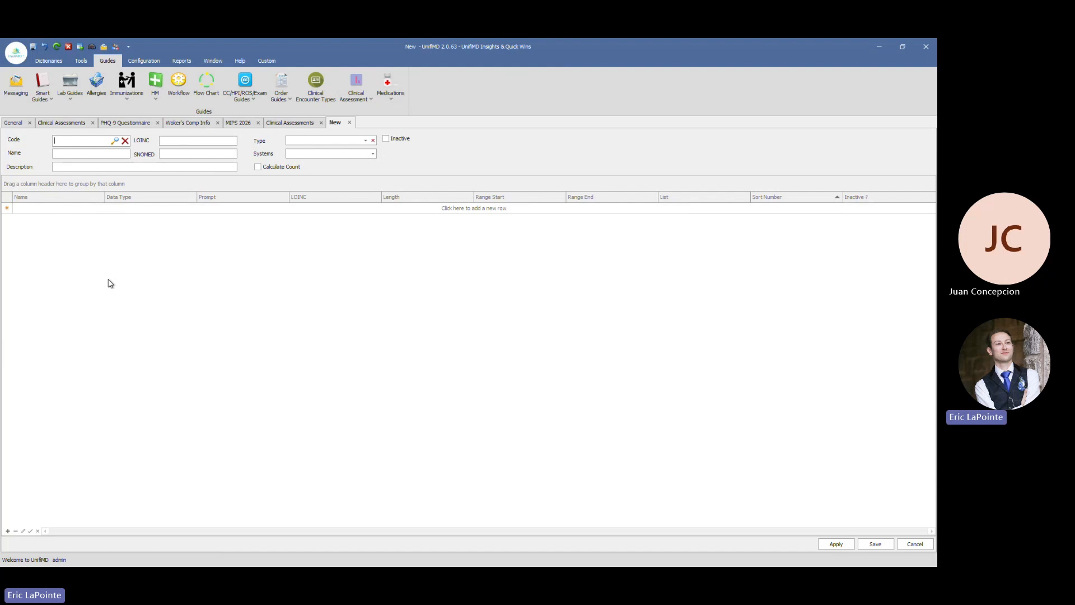
text(PHQ-2)
key(Tab)
click(71, 155)
click(71, 155)
text(PHQ-2 Questionnaire)
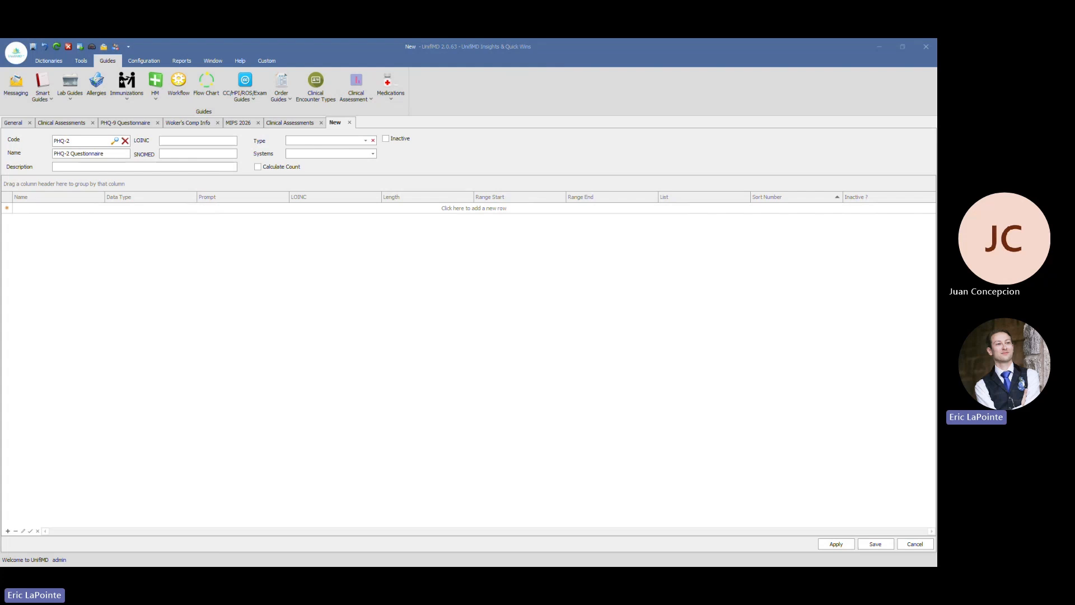
click(187, 167)
text(Over the past 2 weeks, how often have you been bothered by:)
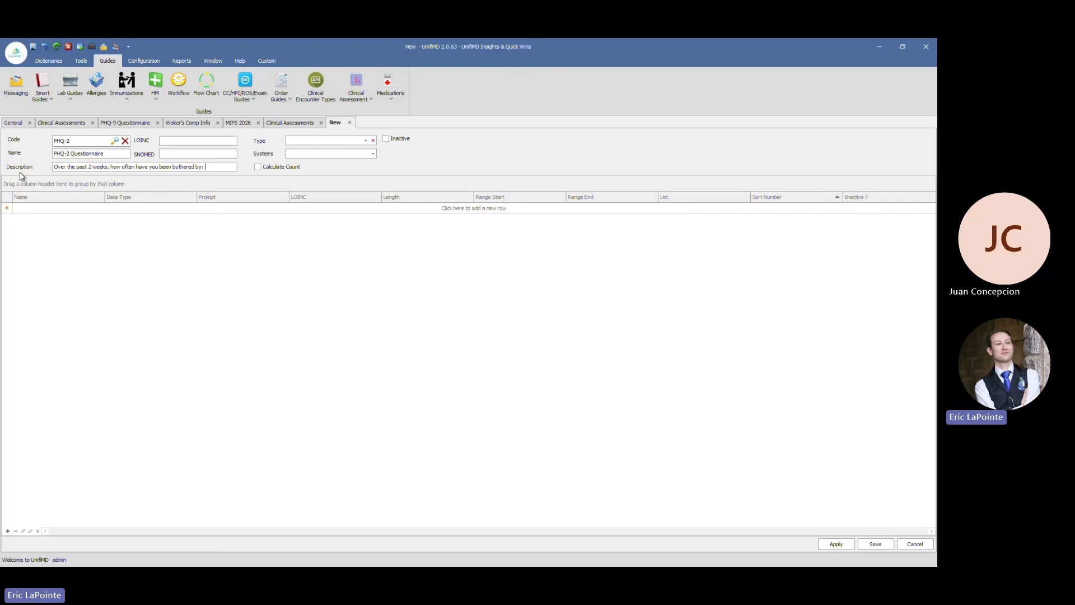
Add the question "Little interest or pleasure in doing things" with data type DropDownListWithValue, and enable Calculate Count for the assessment.
click(71, 208)
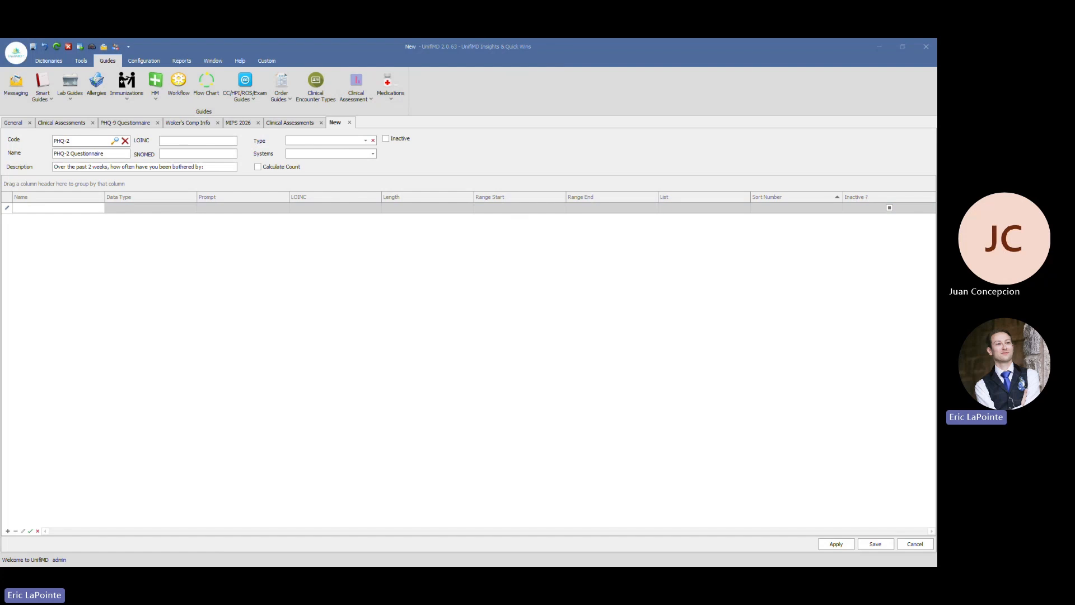
click(67, 208)
text(Little interest or pleasure in doing things)
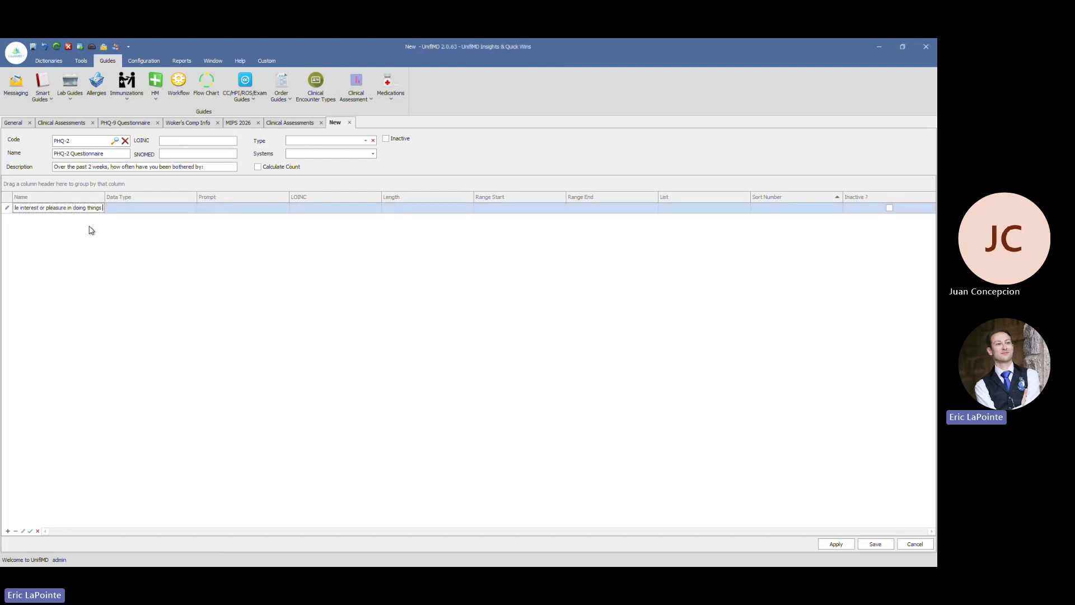
click(115, 210)
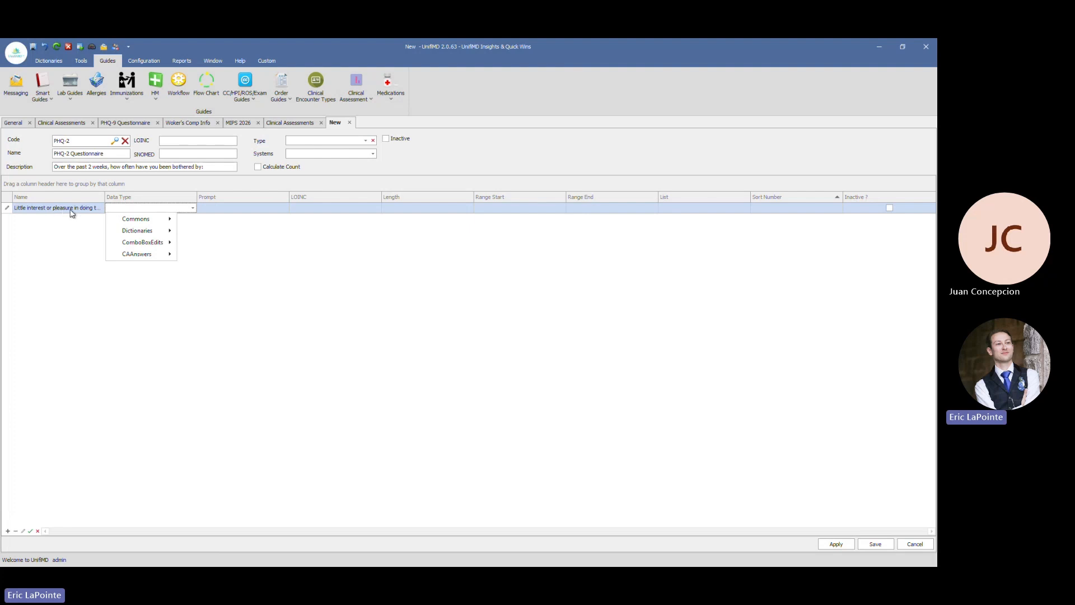
mouse_move(166, 218)
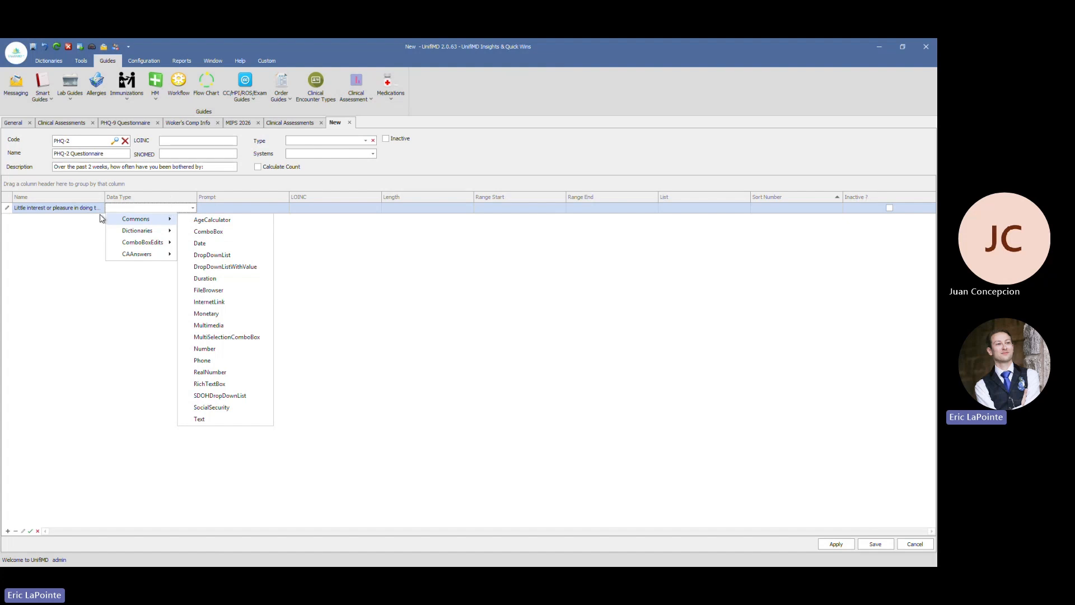
click(204, 267)
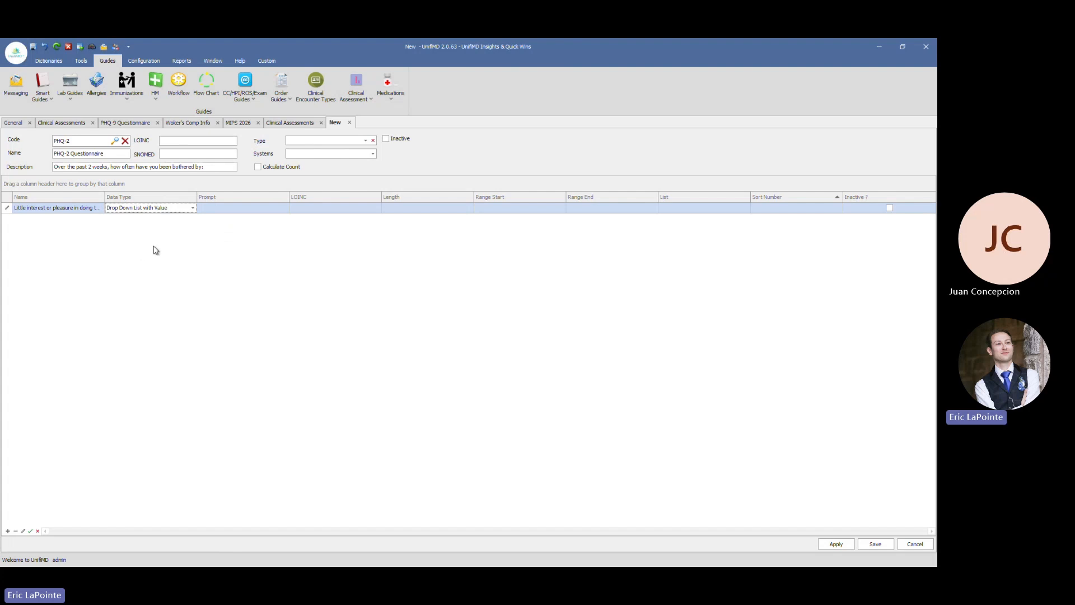
click(260, 168)
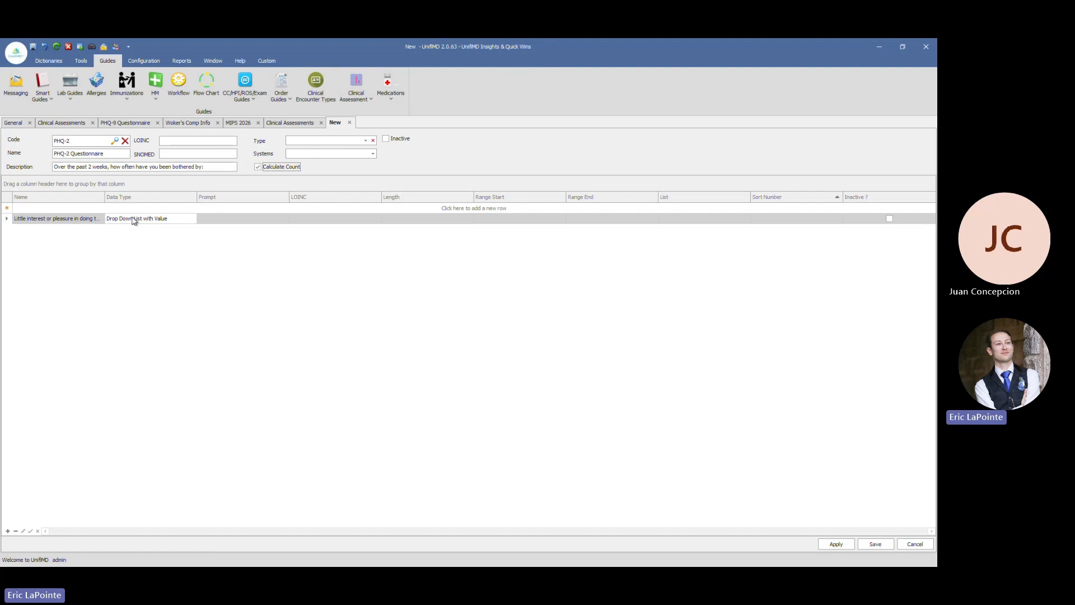
Add the answer "Not at all" with value 0 to the answer list of the "Little interest" question.
click(675, 212)
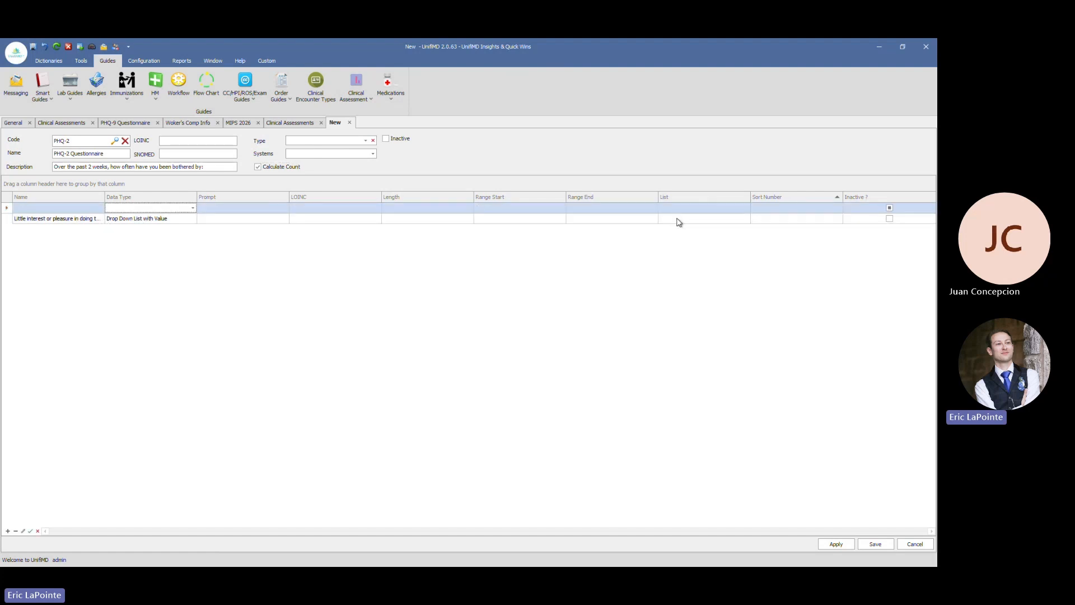
click(679, 220)
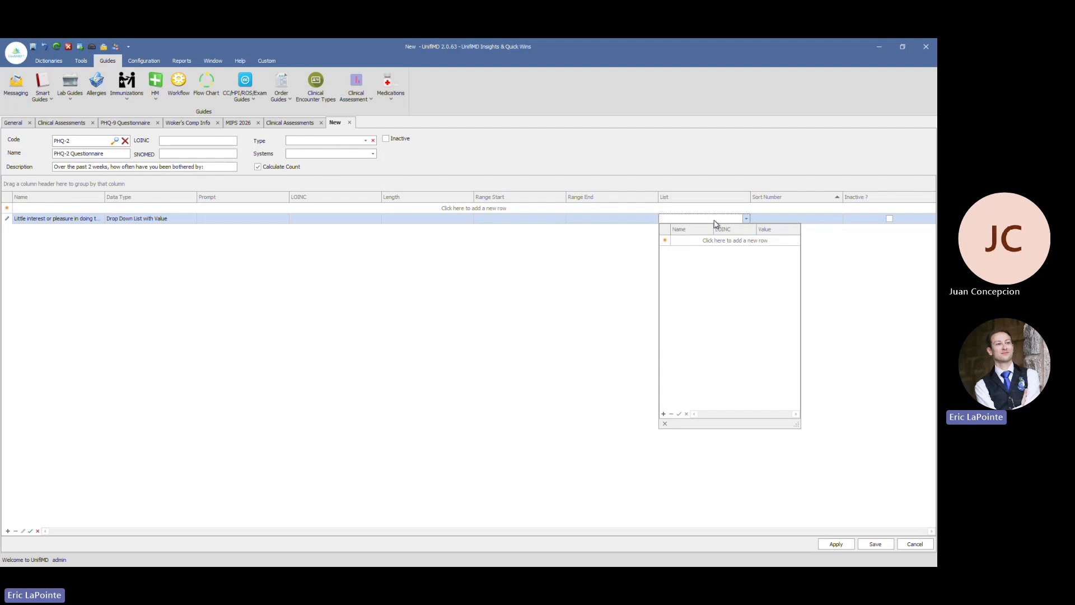
click(694, 240)
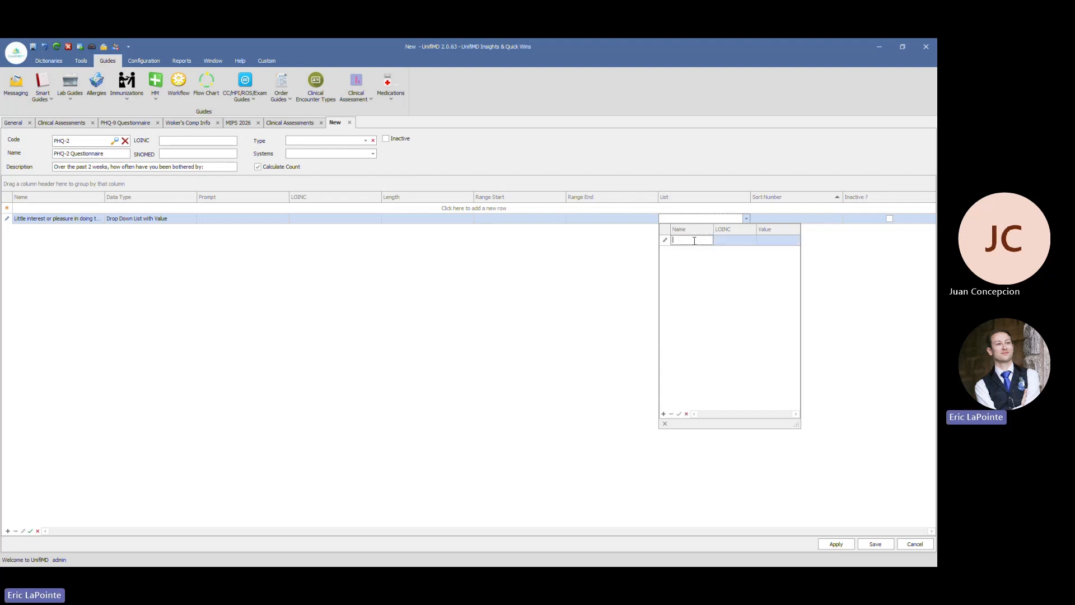
text(Not at all)
click(766, 239)
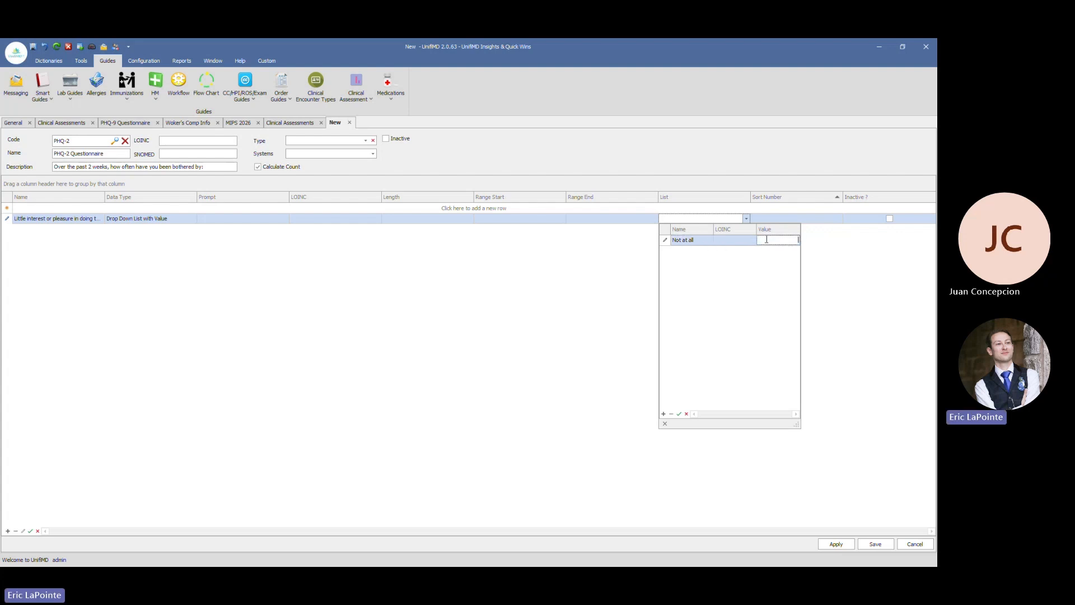
click(706, 253)
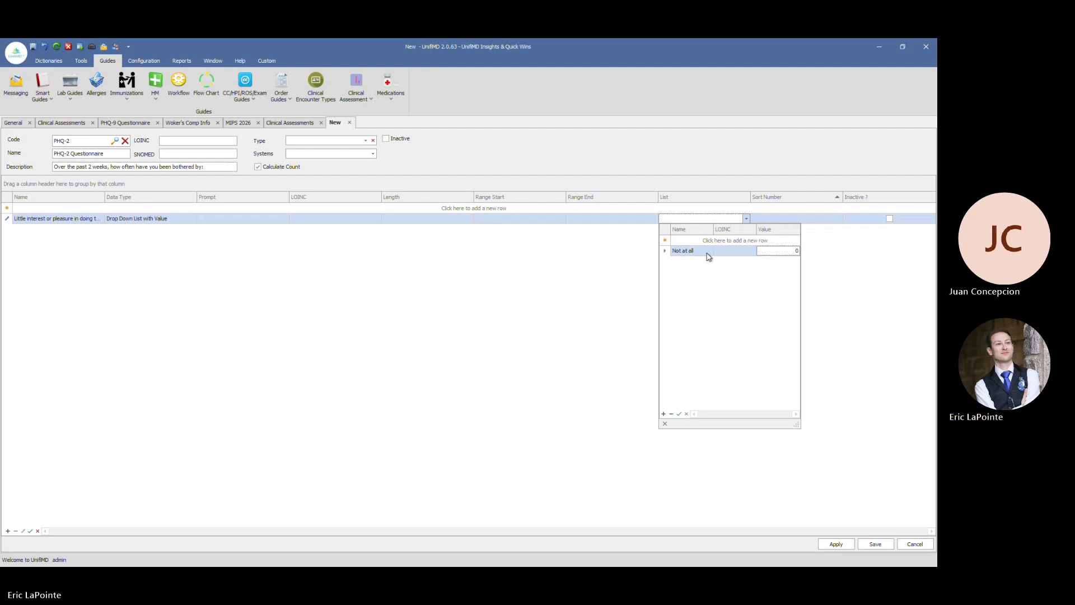
Add the answer "Several days" with value 1 to the question's answer list.
click(694, 239)
text(Several)
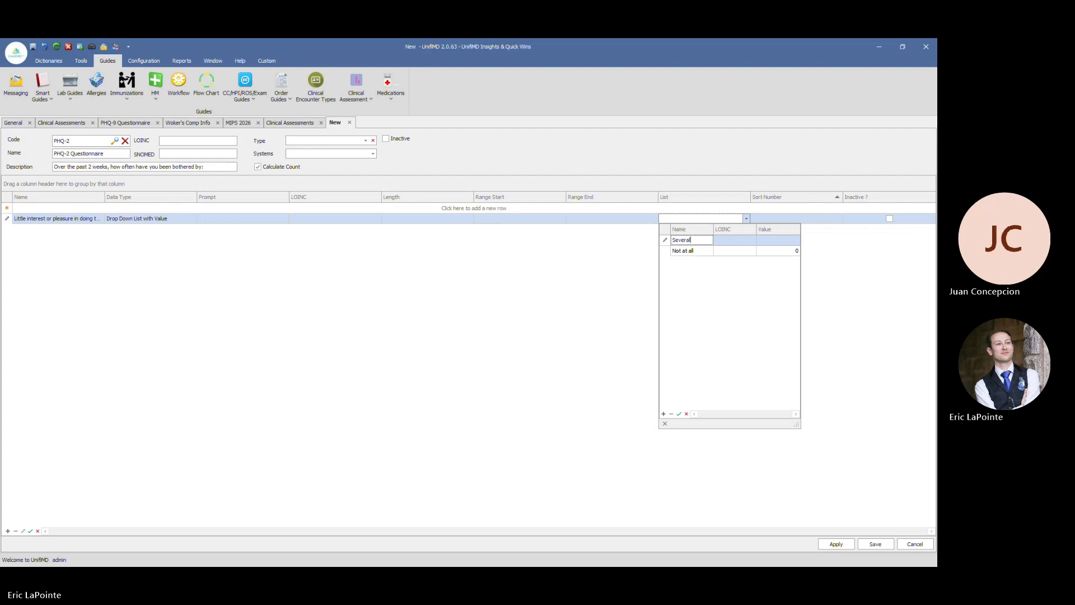
text( days)
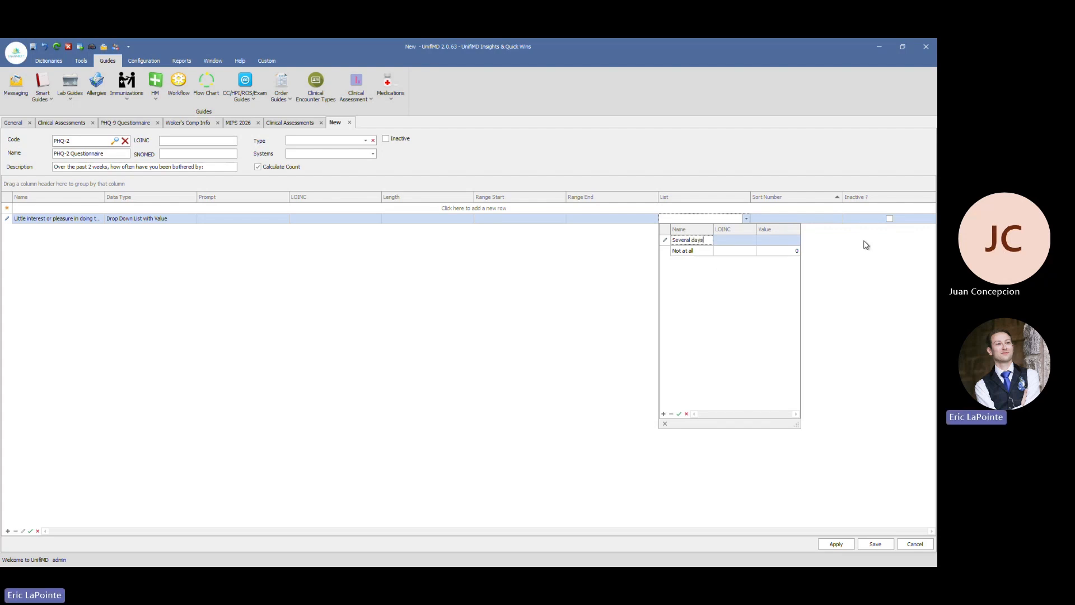
click(776, 240)
text(1)
key(Return)
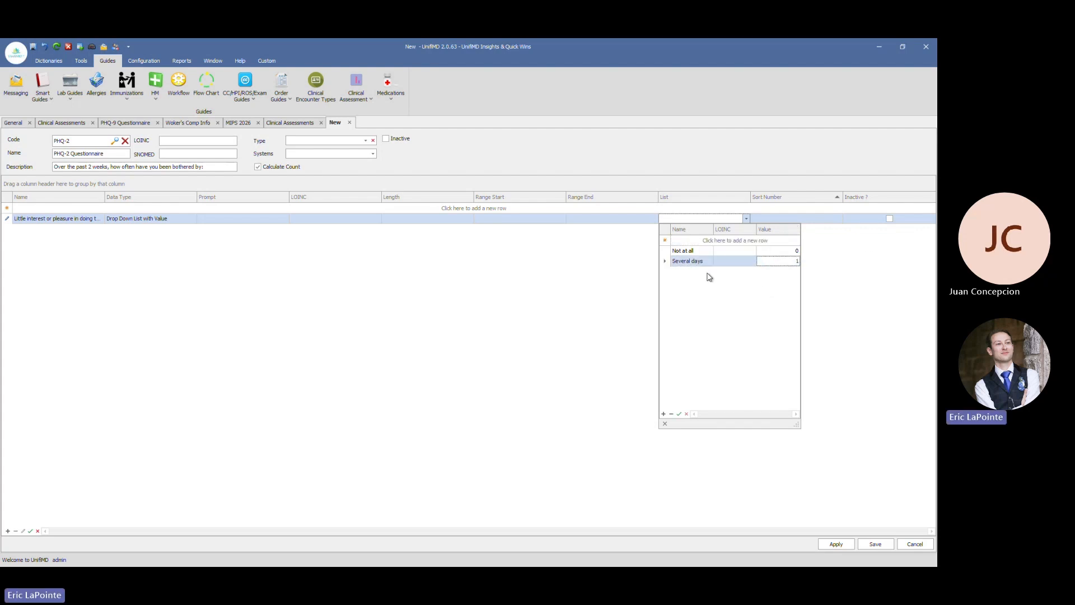
Add the answer "More than half the days" with value 2 to the question's answer list.
click(695, 240)
text(Mo)
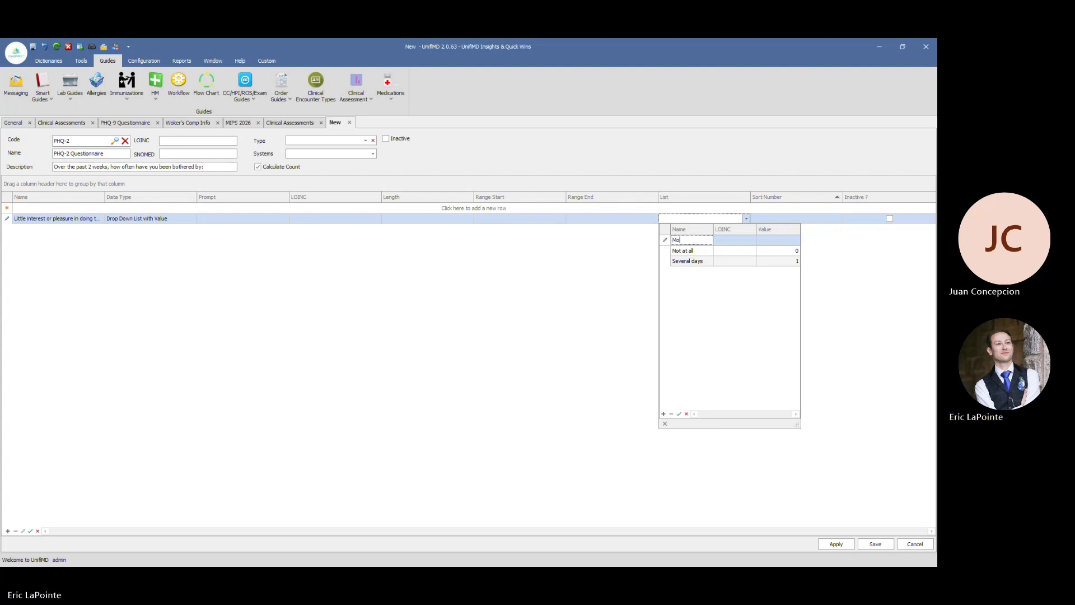
text(re)
text(s)
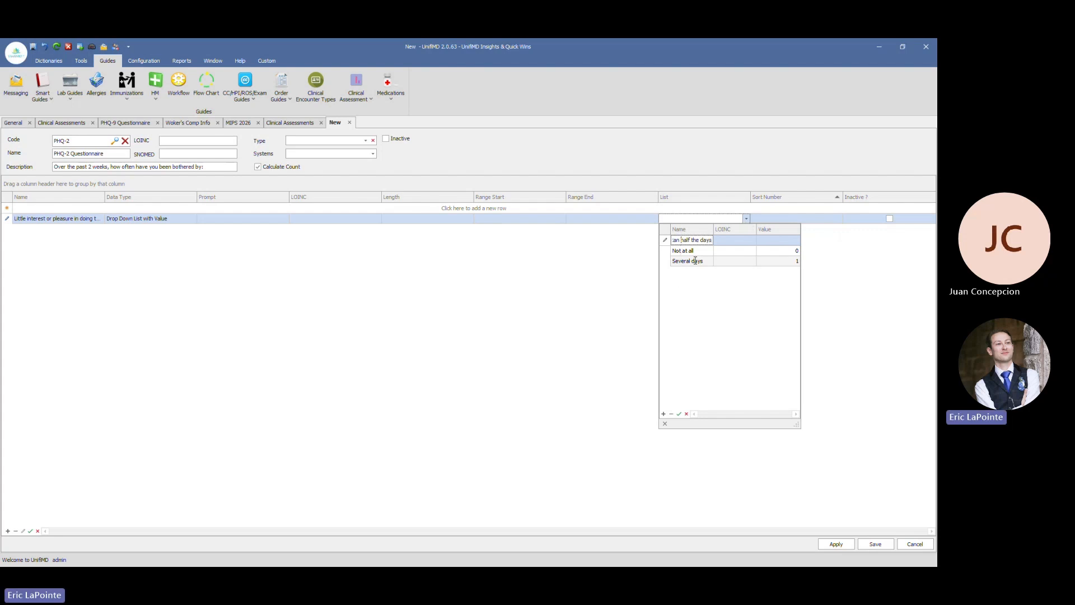
key(Left)
key(Left)
key(Left)
text(h)
click(775, 240)
text(2)
key(Return)
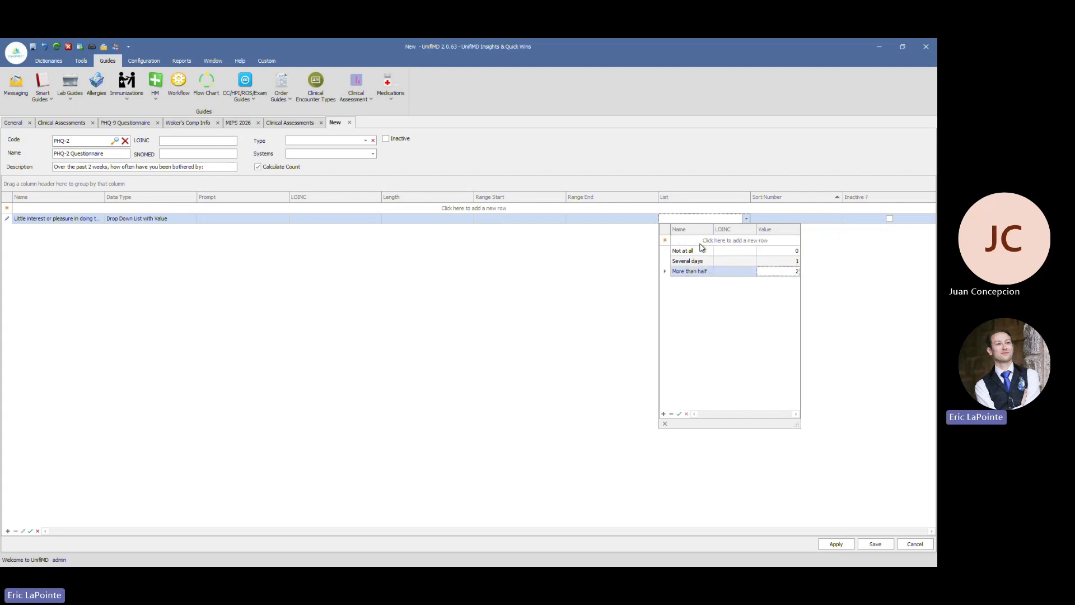
Add the answer "Nearly every day" with value 3 and close the question's answer list.
text(N)
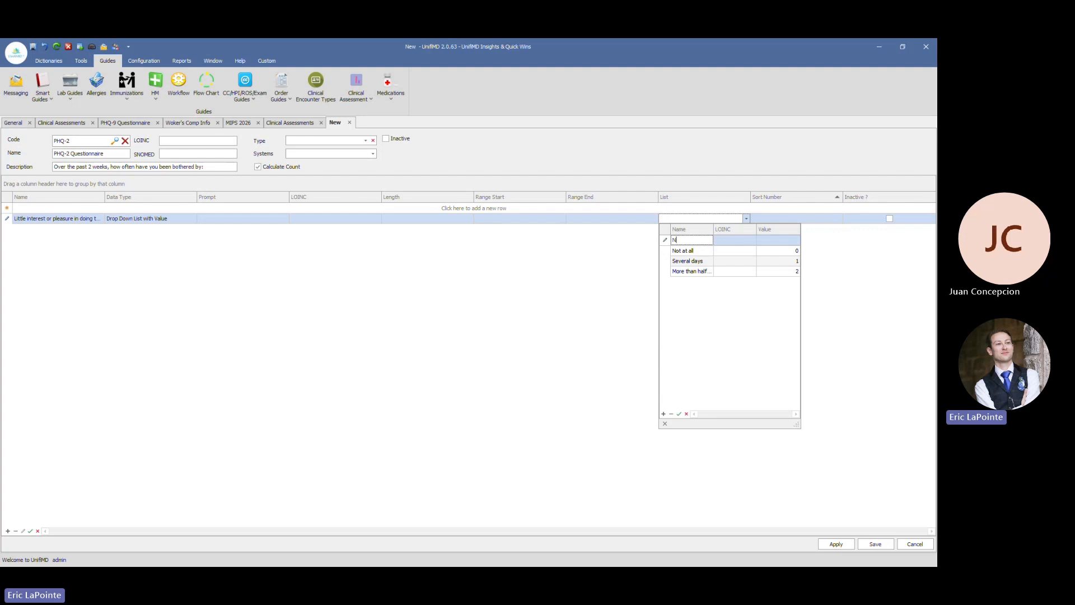
text(early every day)
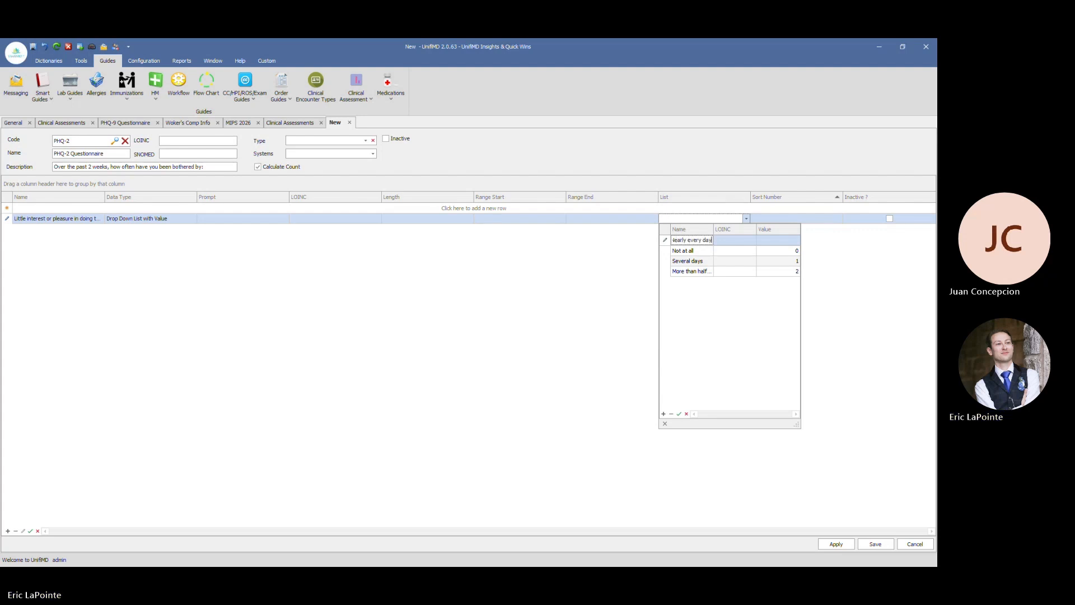
click(789, 243)
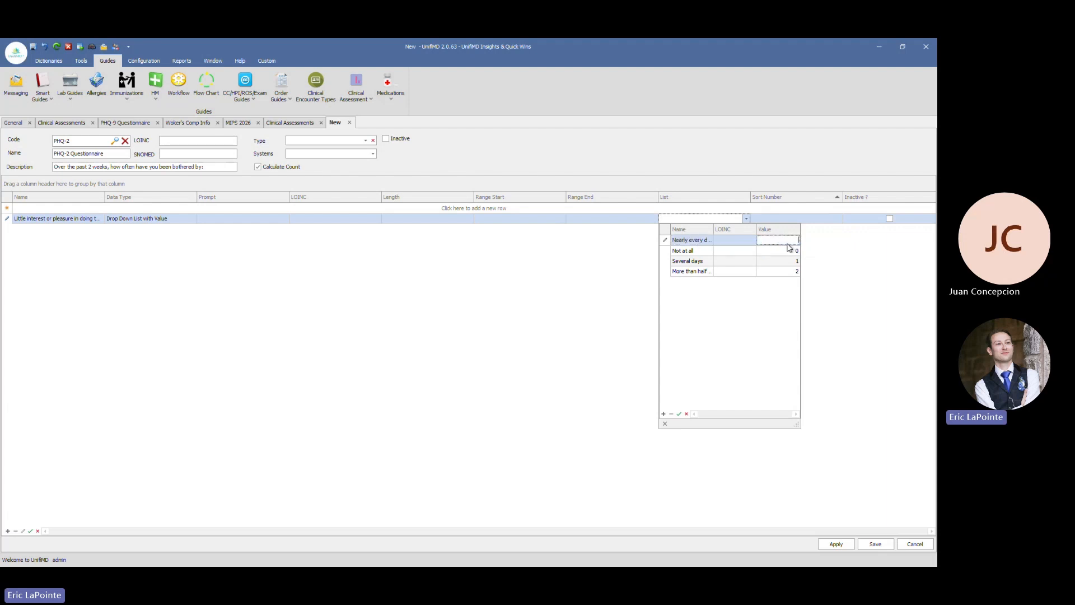
text(3)
key(Return)
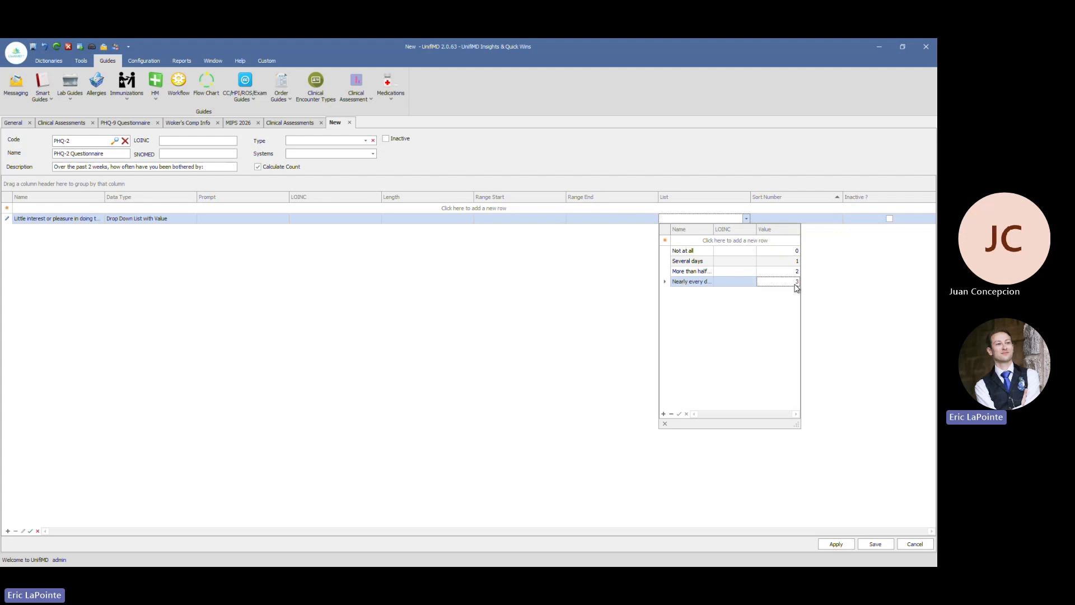
click(622, 342)
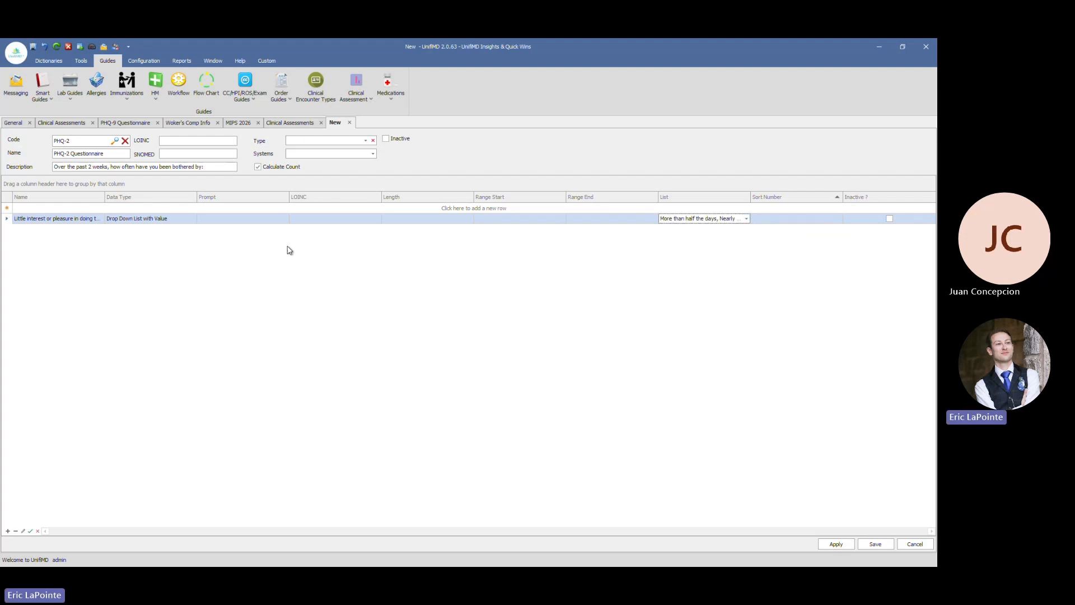
Add a second question, "Feeling down depressed or hopeless", with data type DropDownListWithValue.
click(92, 209)
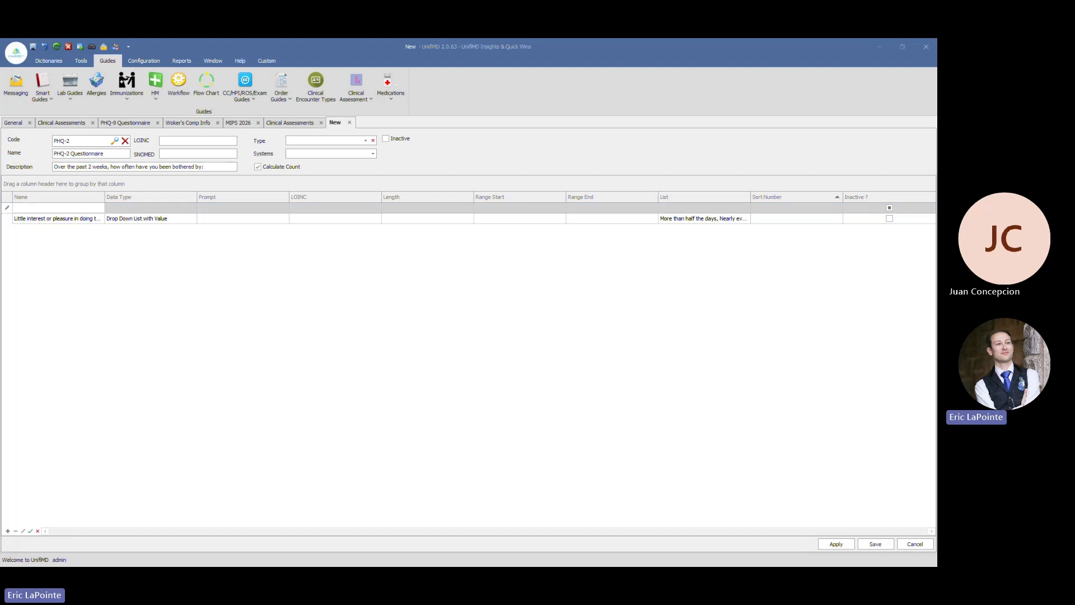
click(52, 206)
text(Feeling down depressed or hopeless)
click(147, 211)
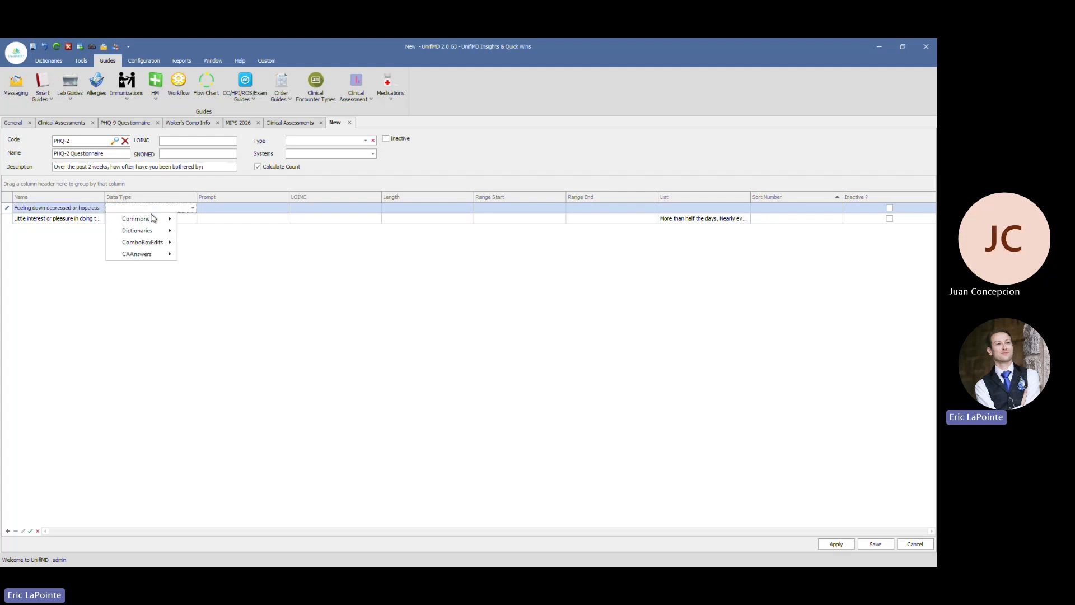
mouse_move(154, 219)
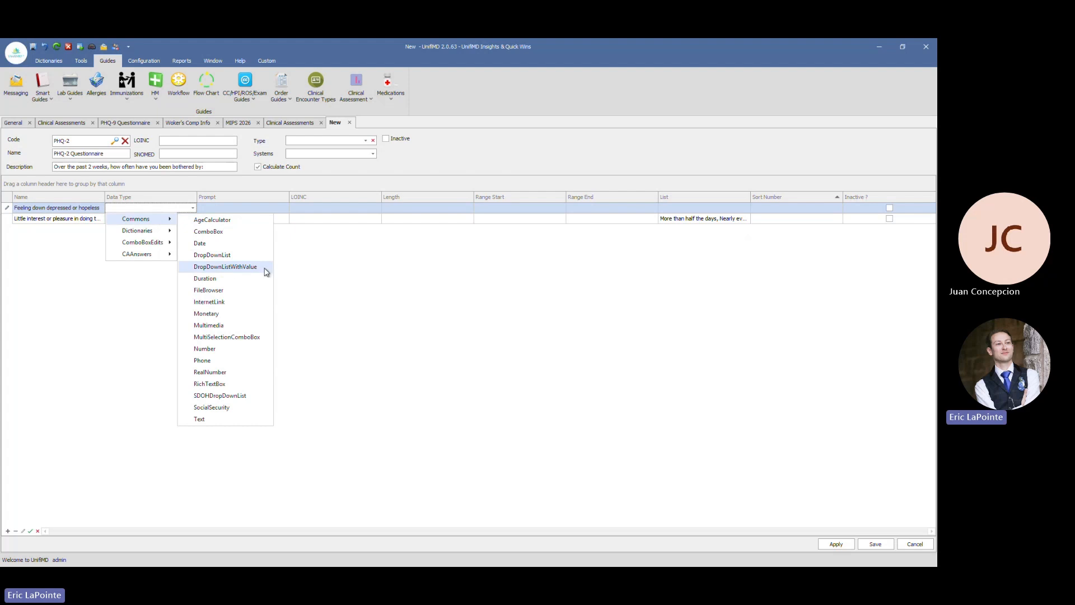
click(225, 267)
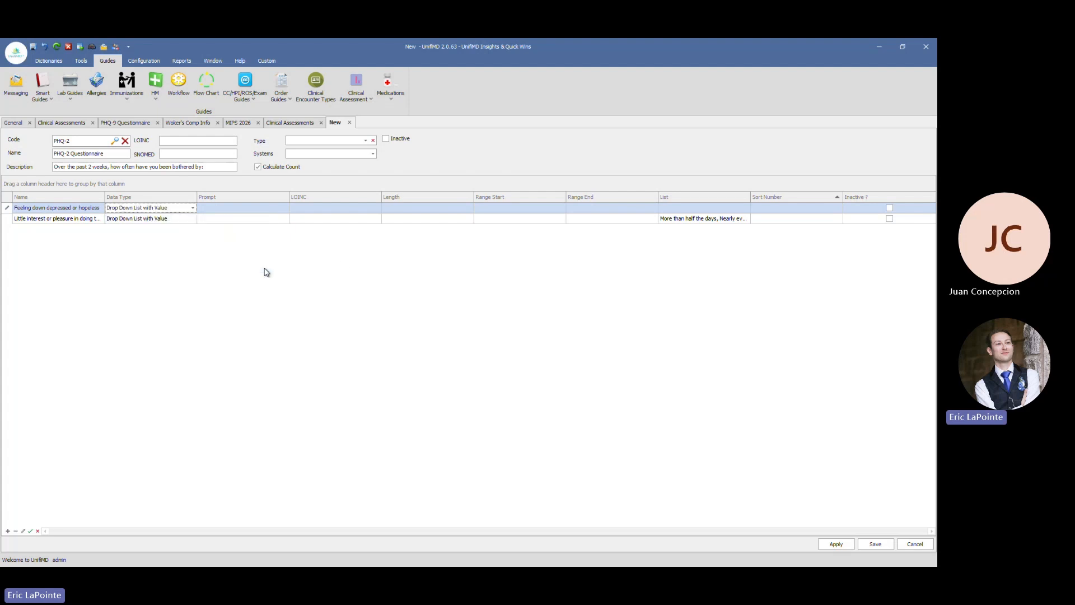
Add the answer "Not at all" with value 0 to the answer list of the "Feeling down depressed or hopeless" question.
click(704, 212)
click(693, 231)
text(Not at all)
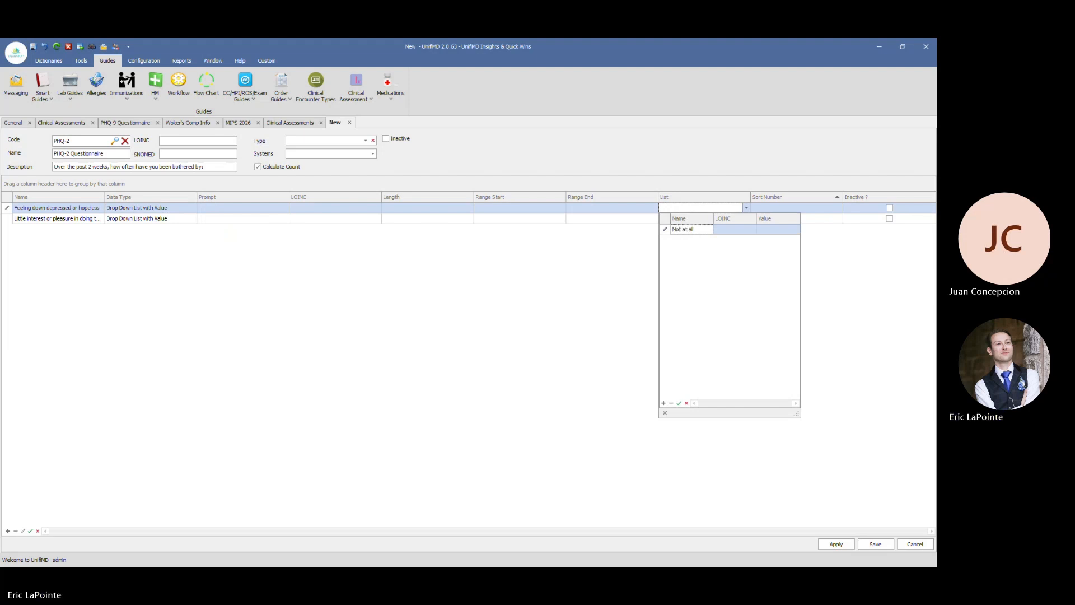
key(Tab)
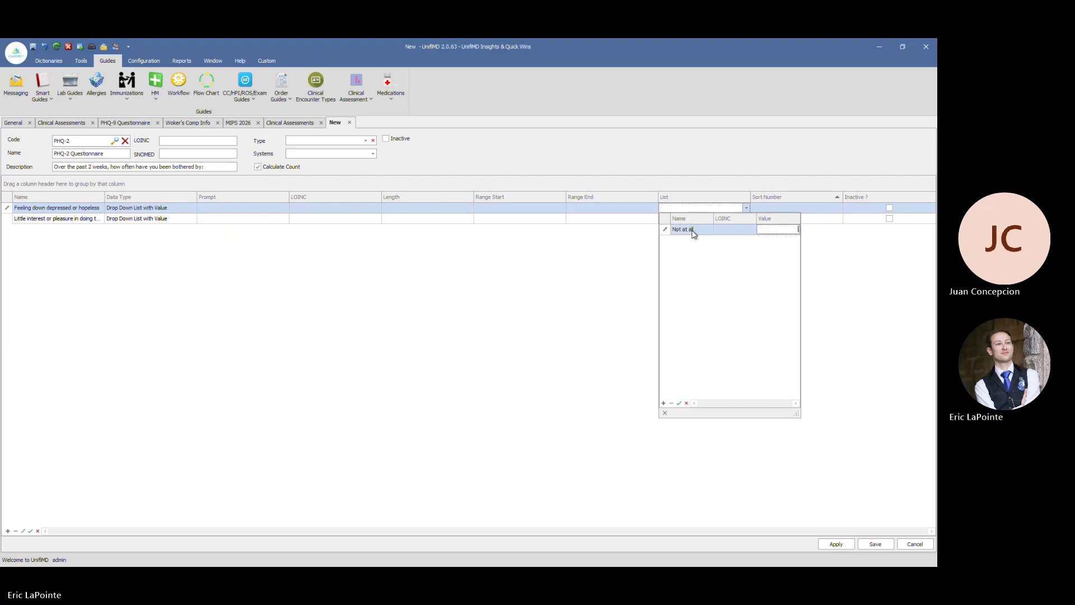
text(0)
key(Tab)
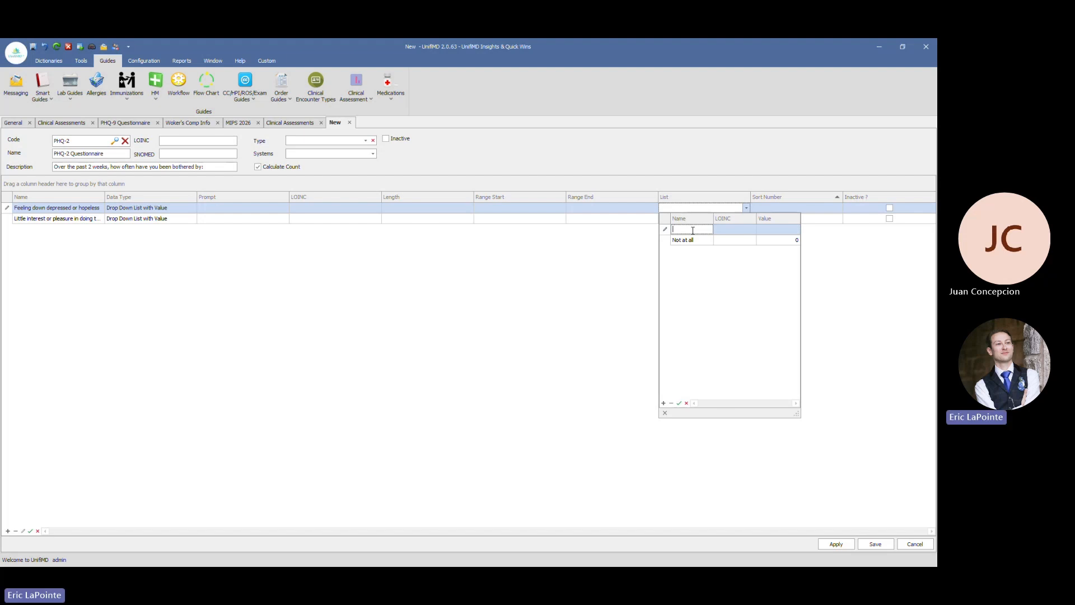
Add the answer "Several days" with value 1 to the second question's answer list.
text(Several days)
key(Tab)
key(Tab)
text(1)
key(Tab)
Add the answer "More than half the days" with value 2 to the second question's answer list.
text(More)
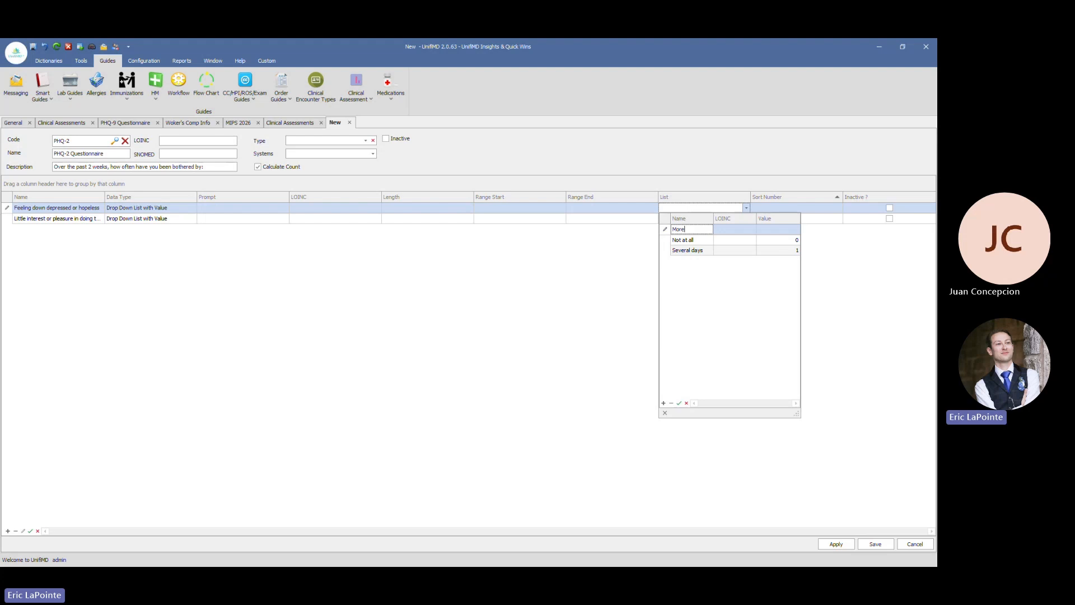
text( than ha)
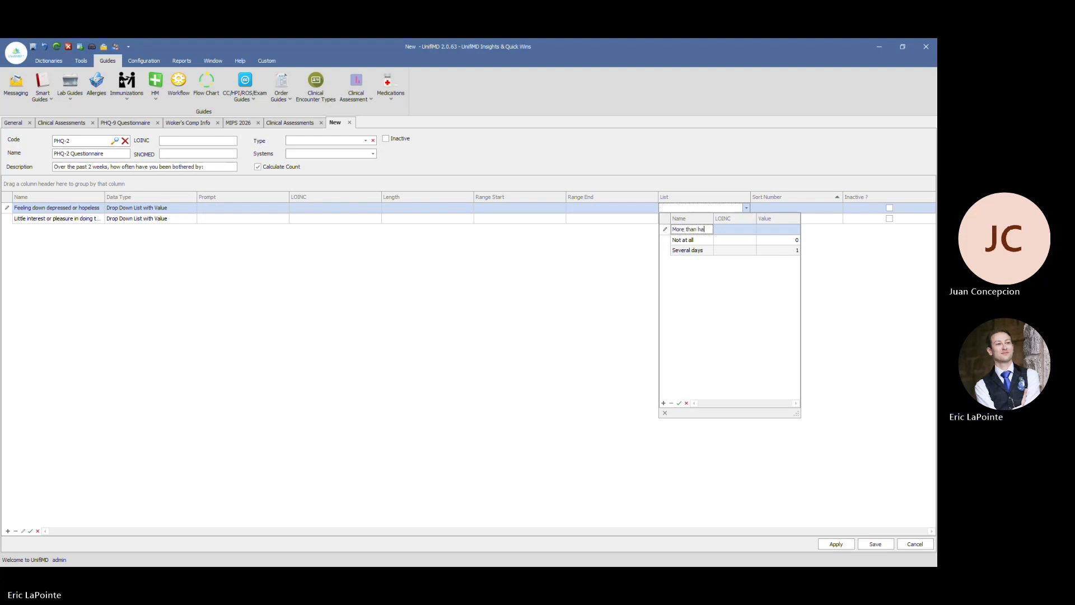
text(lf the days)
key(Tab)
key(Tab)
text(2)
key(Tab)
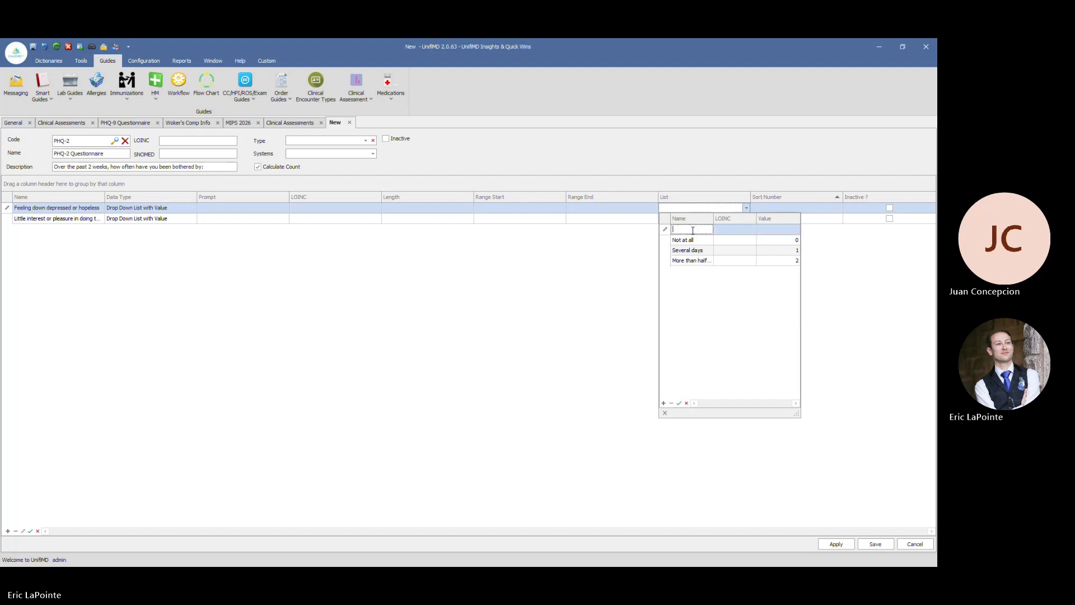
Add the answer "Nearly every day" with value 3 to the second question's list and save the PHQ-2 assessment.
text(Nearly every day)
key(Tab)
key(Tab)
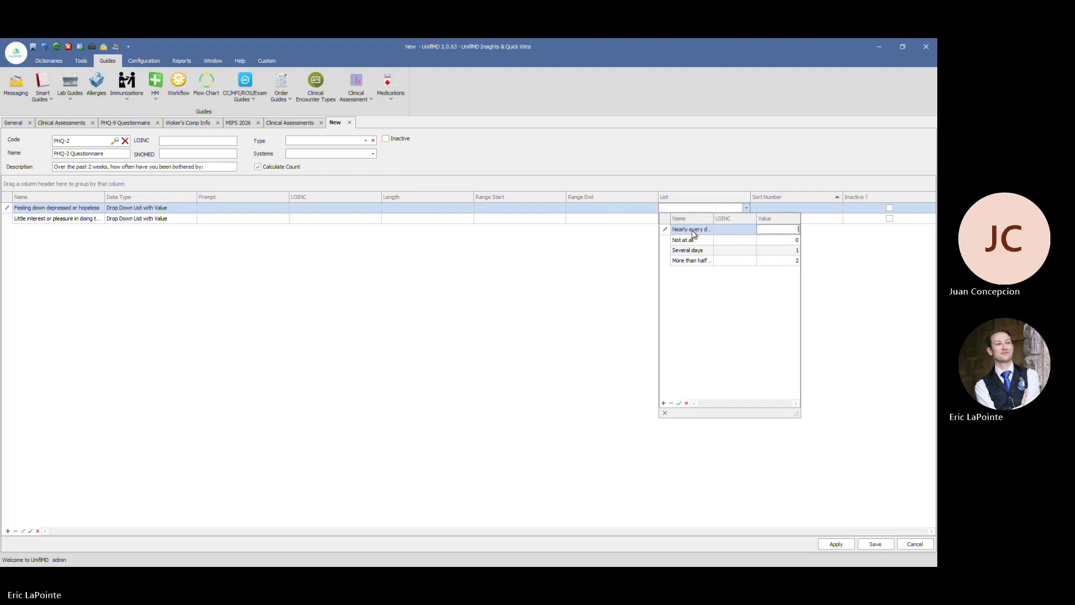
text(3)
key(Tab)
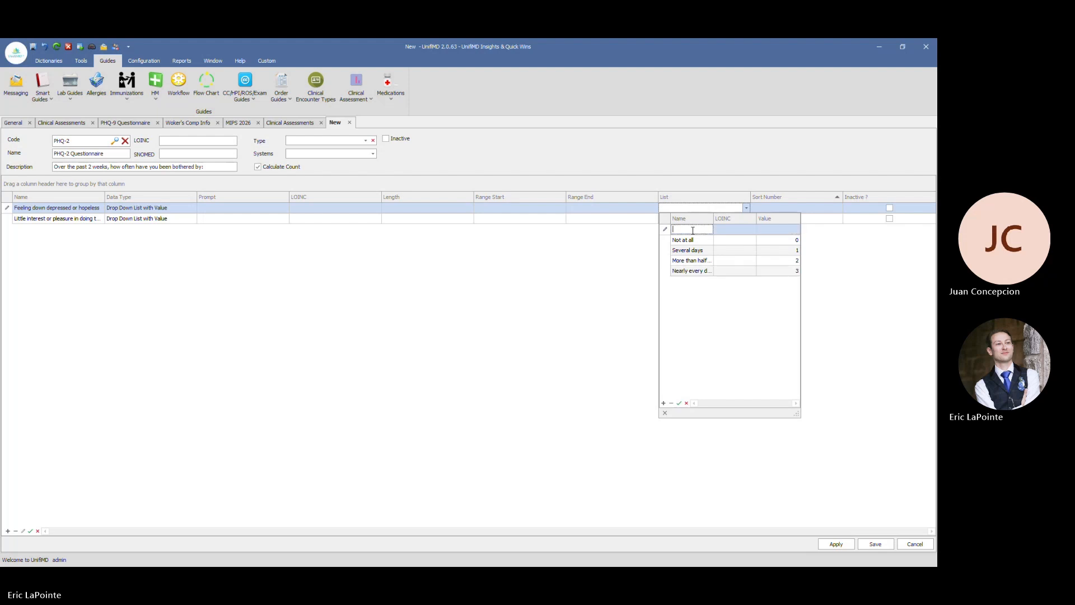
click(644, 314)
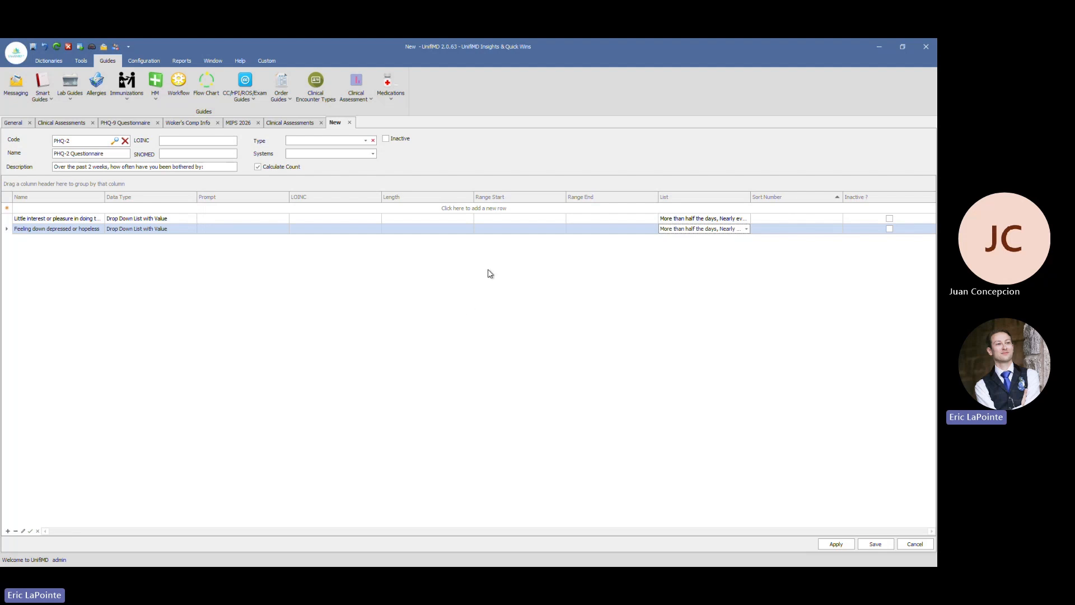
click(867, 547)
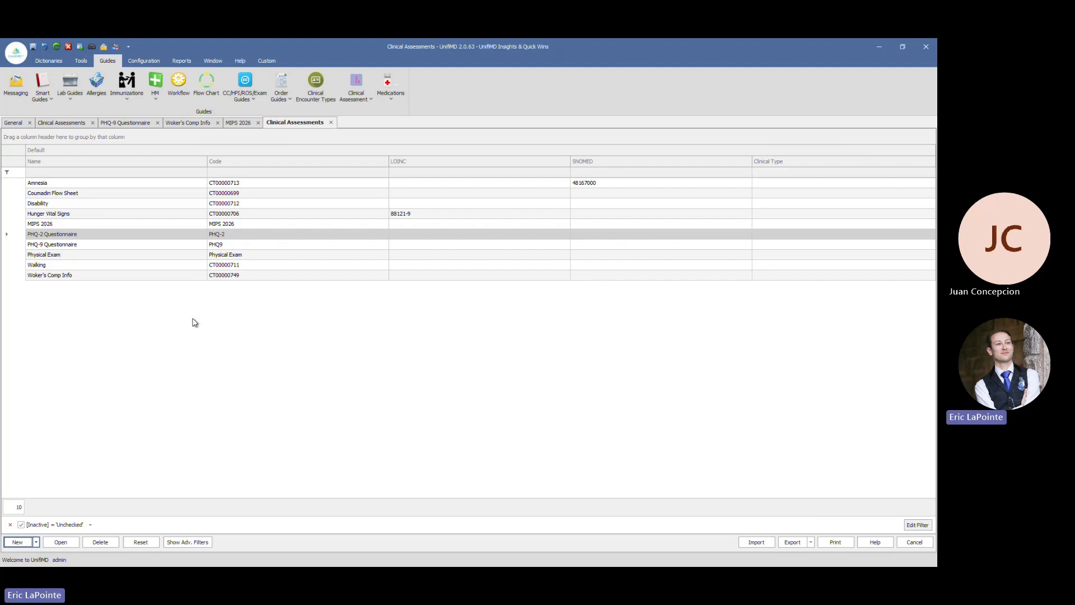
Open the chart of the first patient in the recent list and go to its PHQ-2 Questionnaire clinical assessment.
click(53, 63)
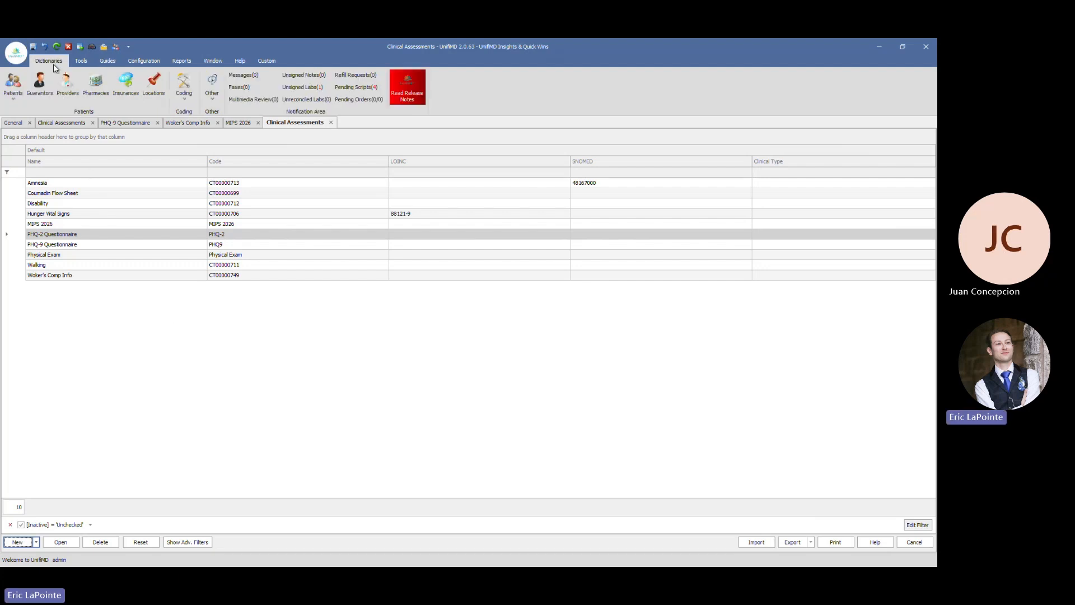
click(20, 91)
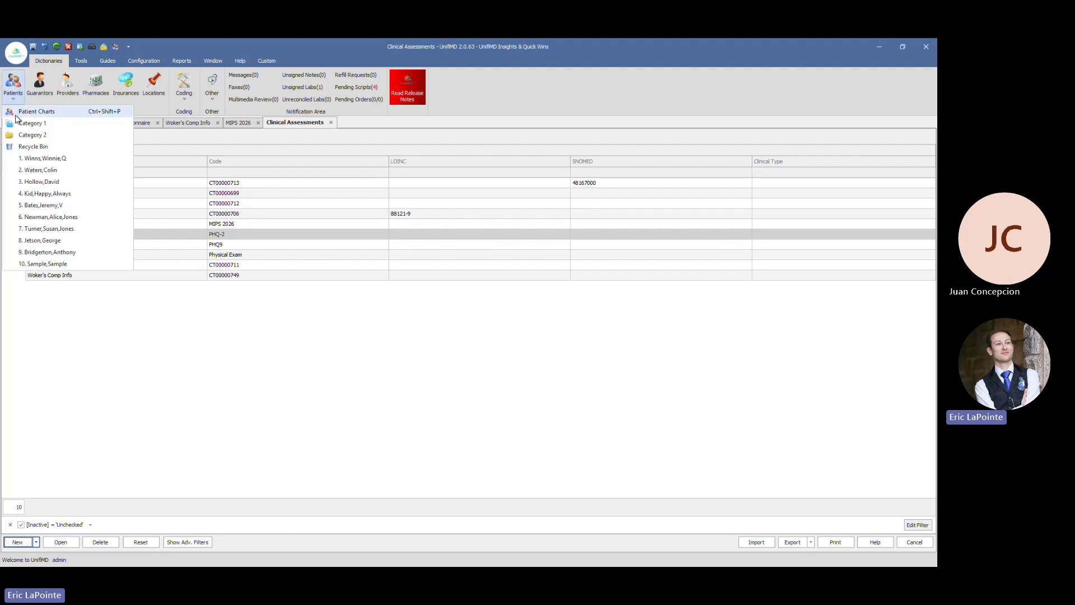
click(60, 161)
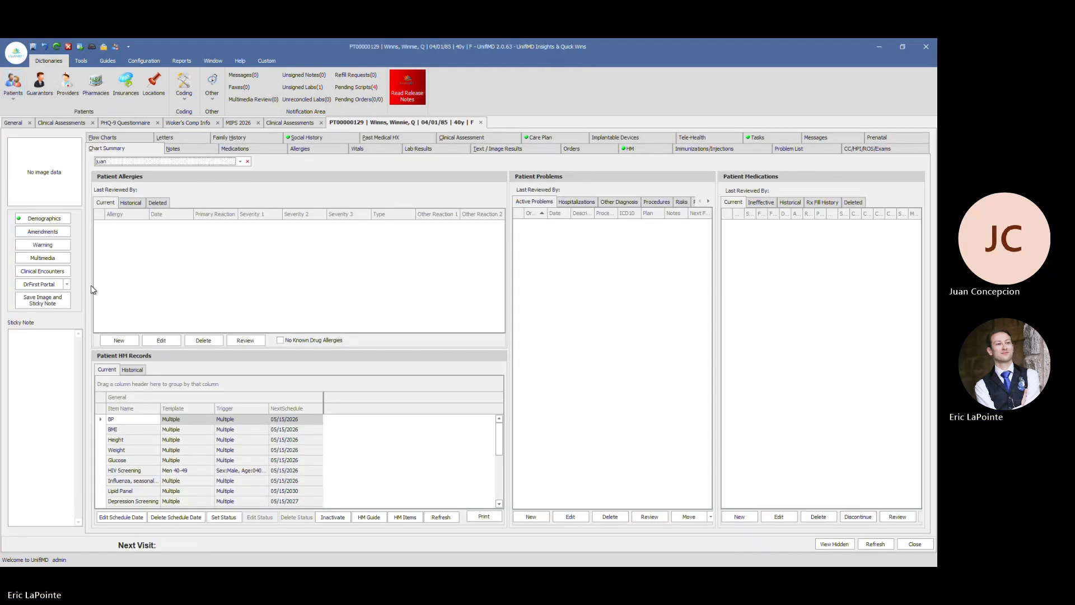
click(457, 139)
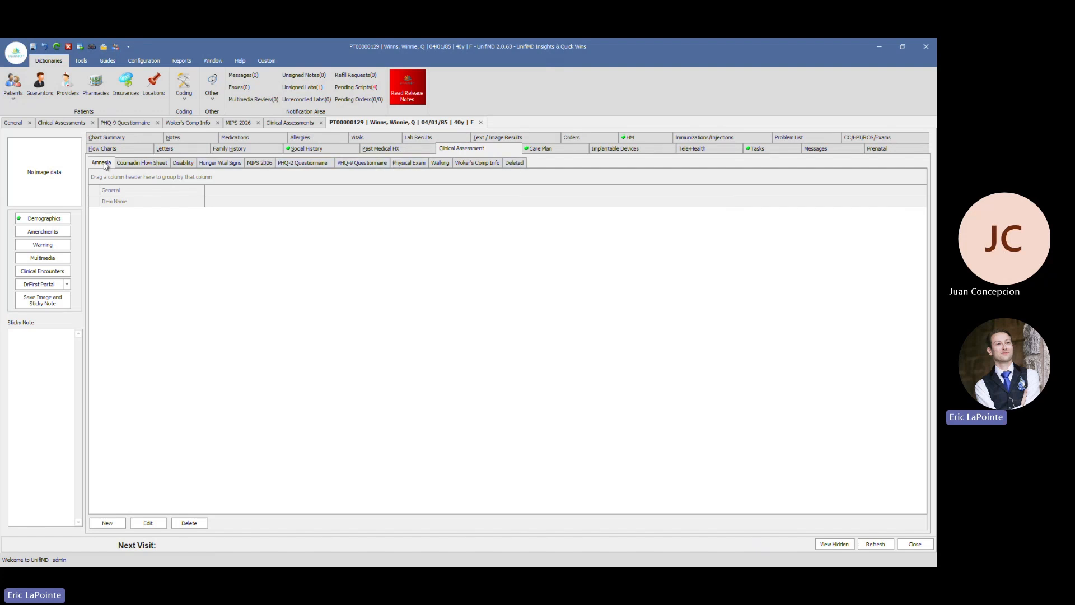
click(291, 170)
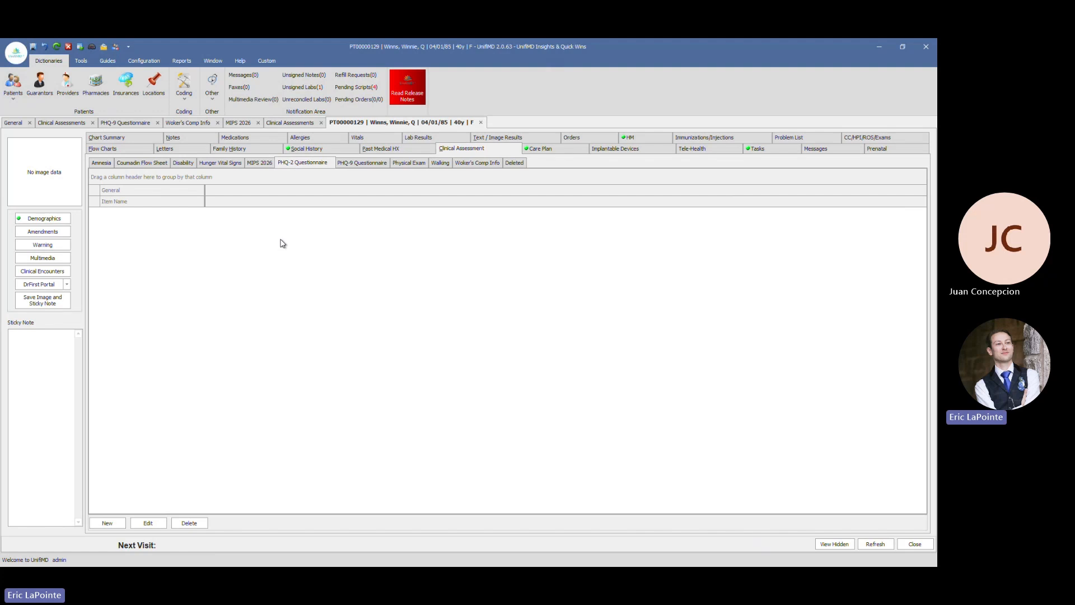
Create a new PHQ-2 entry for the patient, answering "Nearly every day" for little interest and "More than half the days" for feeling down.
click(108, 525)
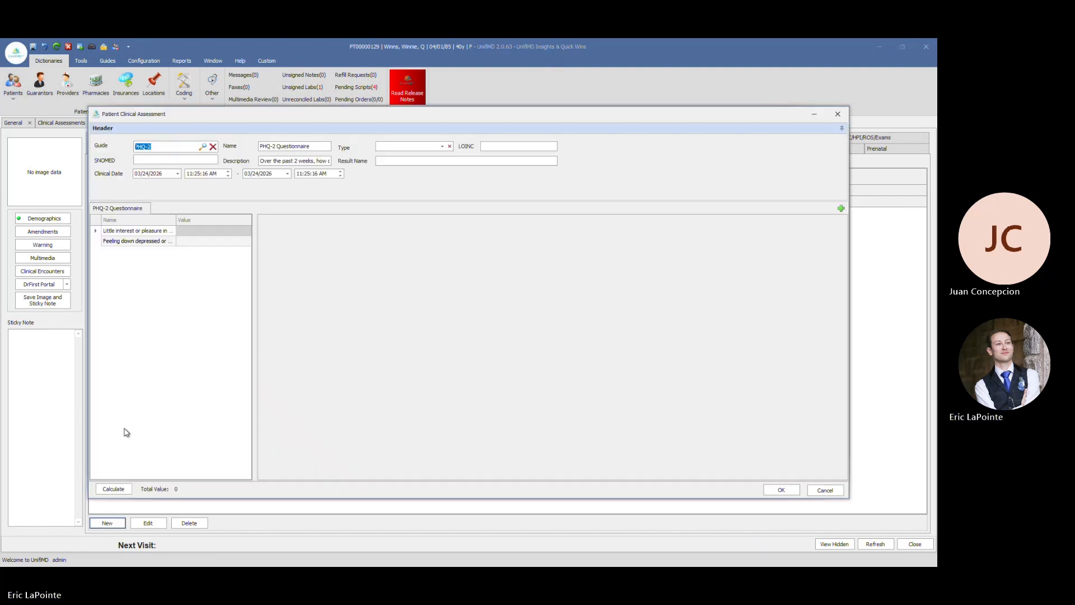
click(183, 229)
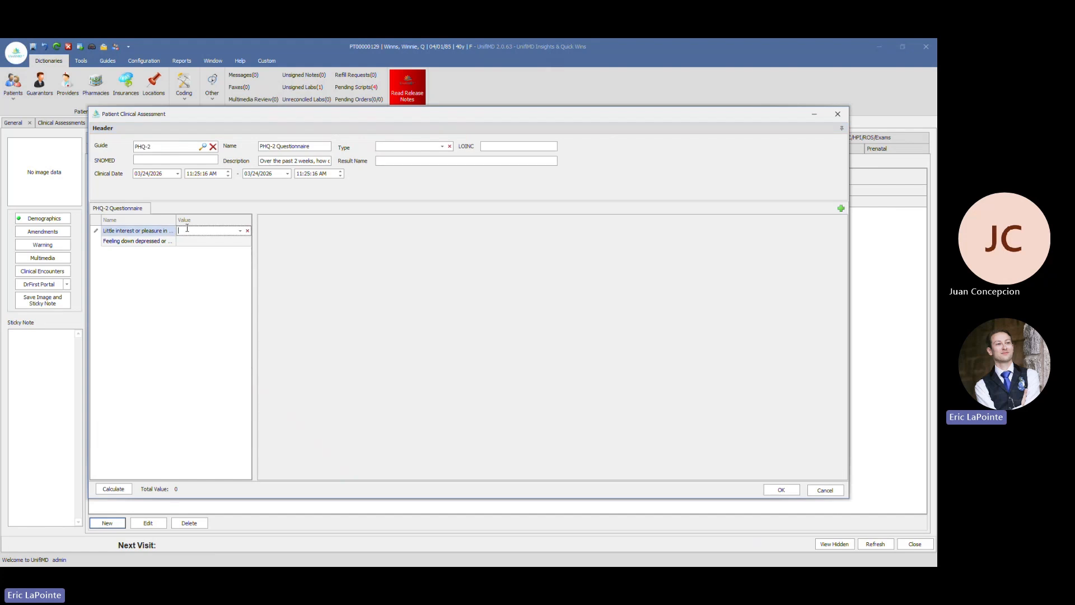
click(240, 231)
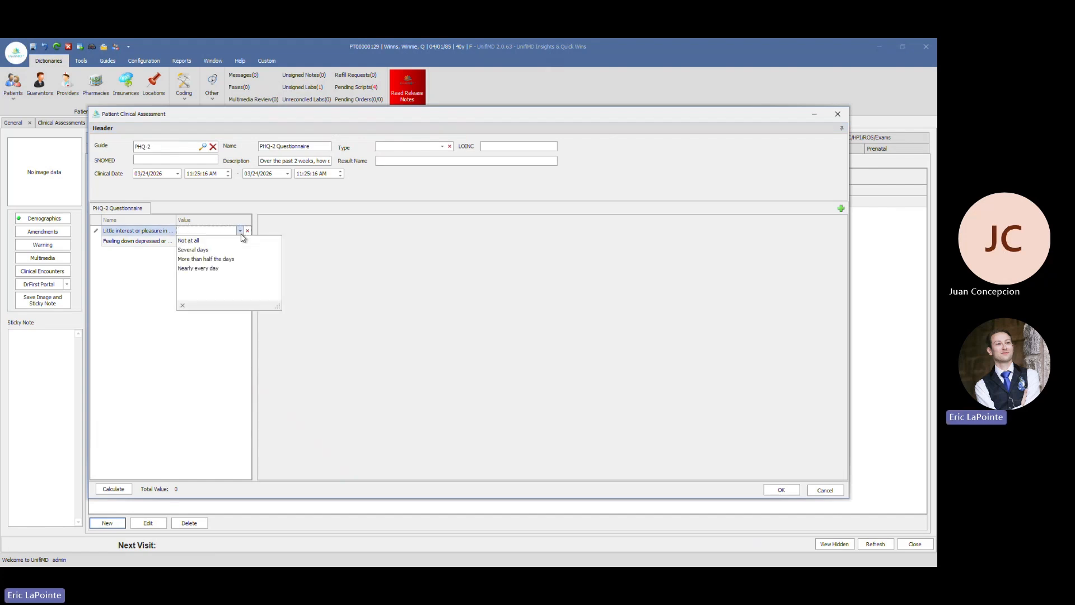
click(223, 268)
click(240, 242)
click(240, 242)
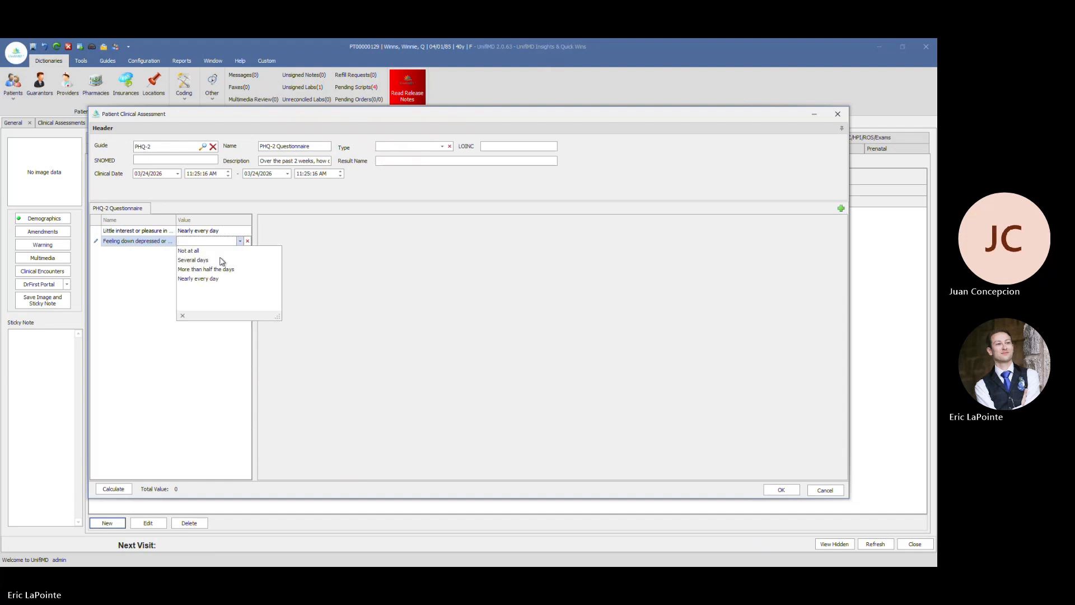
click(218, 269)
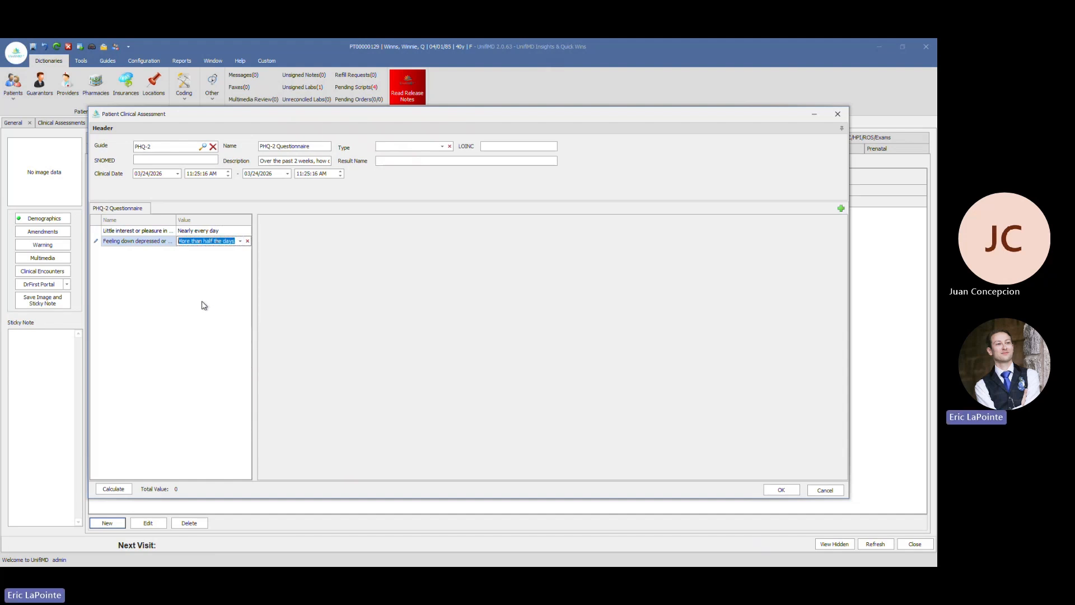
Calculate the total value of the patient's PHQ-2 answers and save the entry to the chart.
click(113, 490)
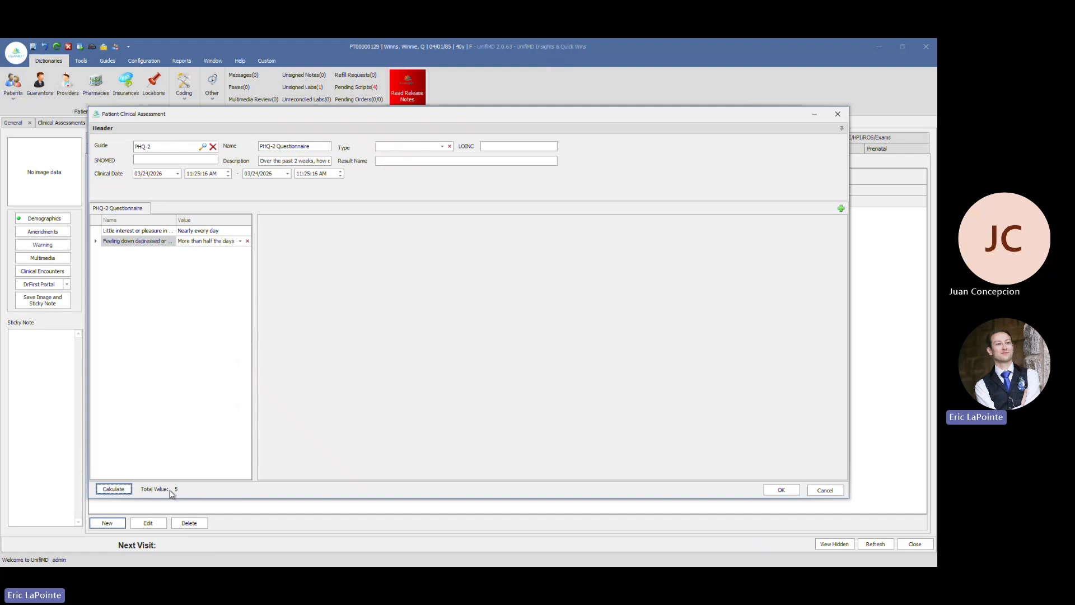
click(778, 492)
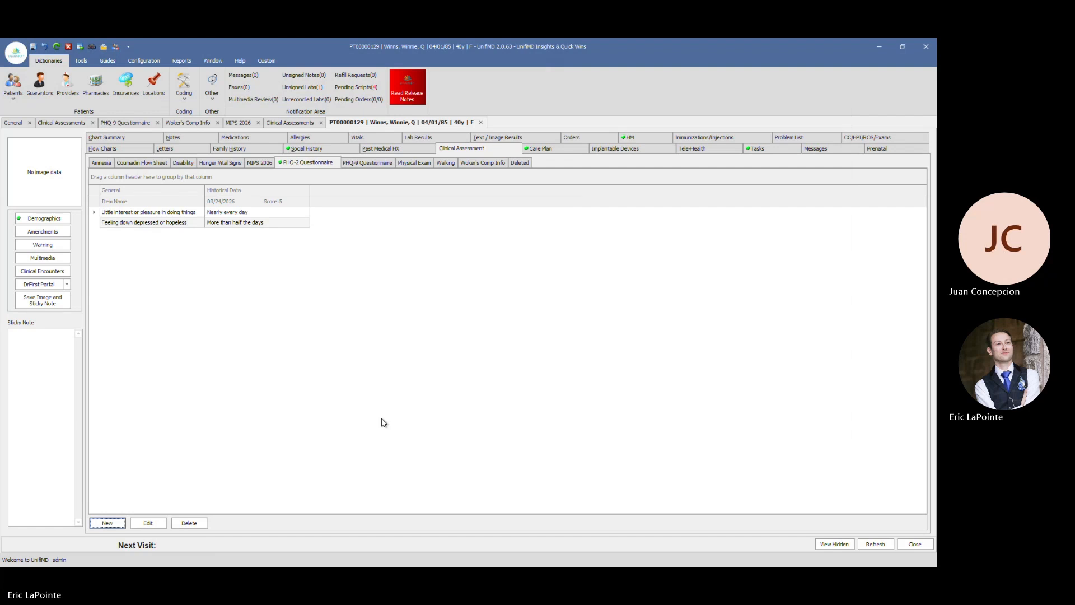